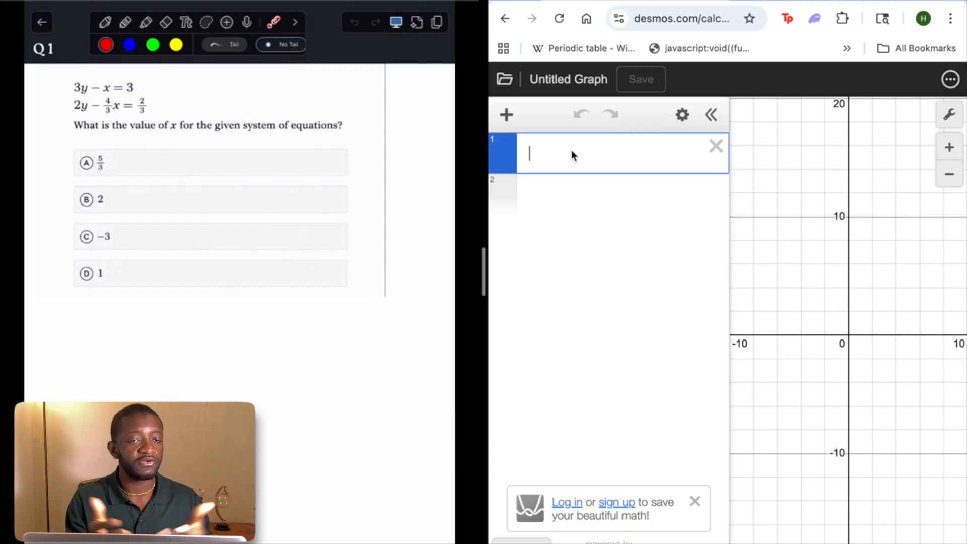
Graph the two equations of the Q1 system, 3y − x = 3 and 2y − (4/3)x = 2/3, as separate expressions
{"action": "type", "text": "3"}
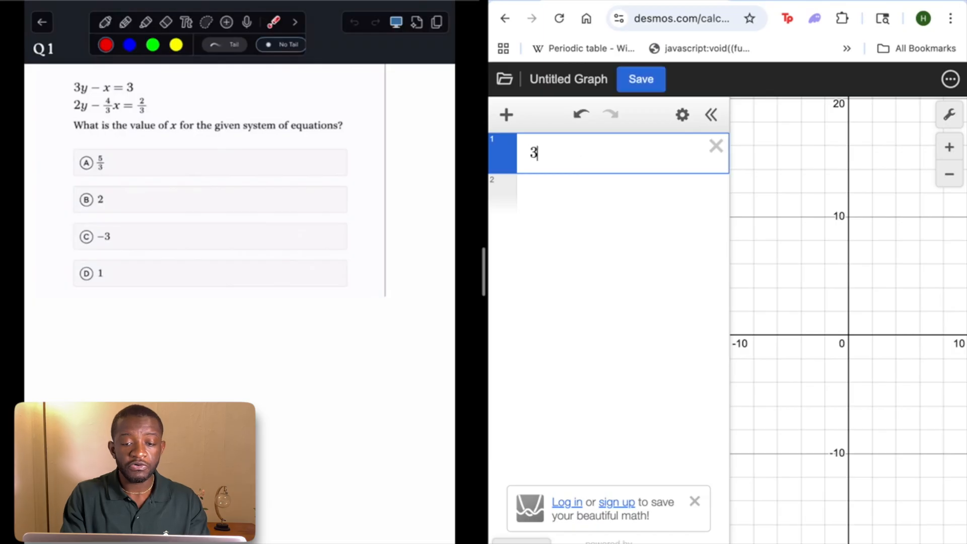
{"action": "type", "text": "y-x=3"}
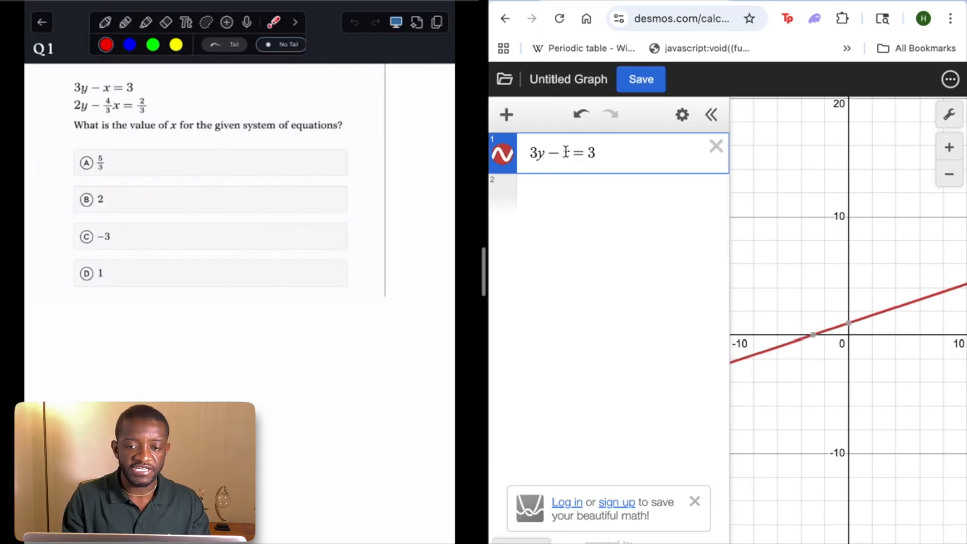
{"action": "left_click", "coordinate": [558, 196]}
{"action": "type", "text": "2"}
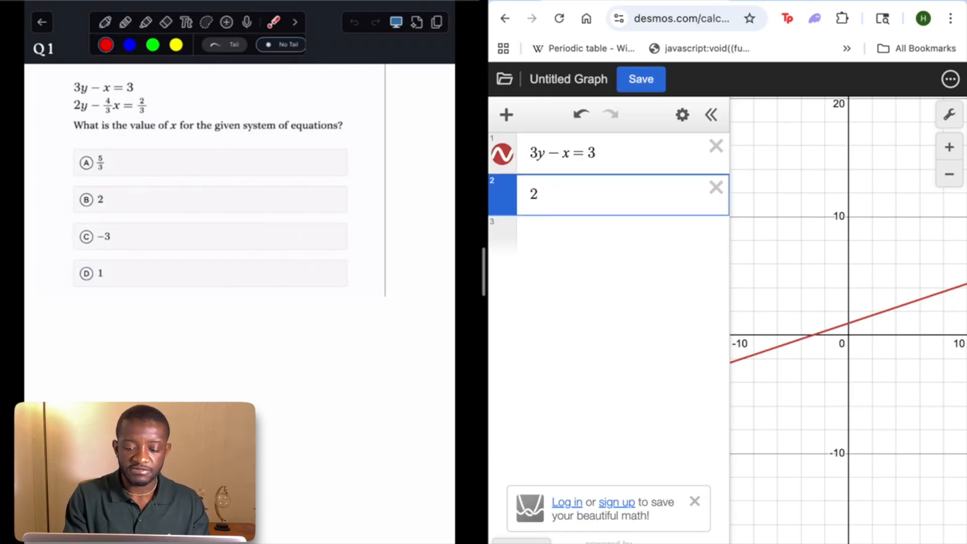
{"action": "type", "text": "y-4/3"}
{"action": "key", "text": "Right"}
{"action": "type", "text": "x"}
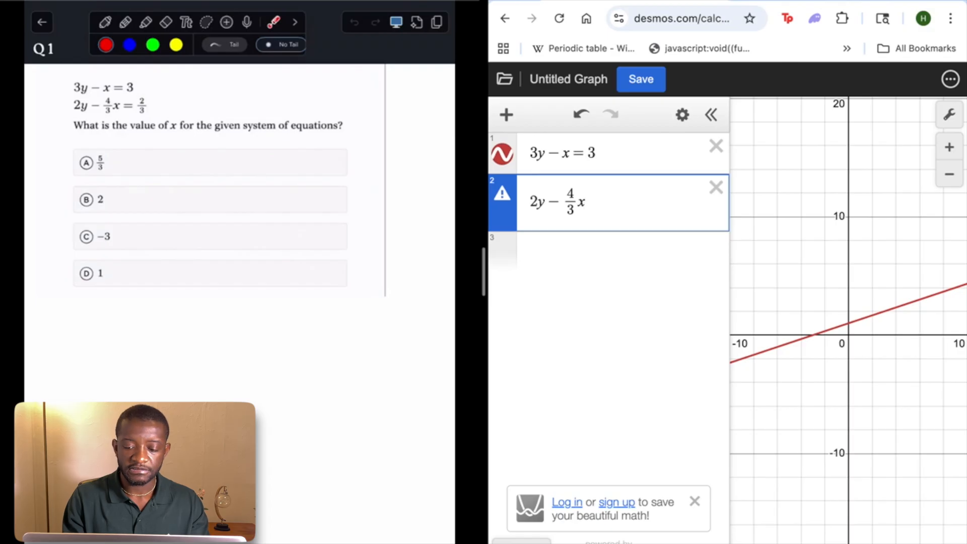
{"action": "type", "text": "=2/3"}
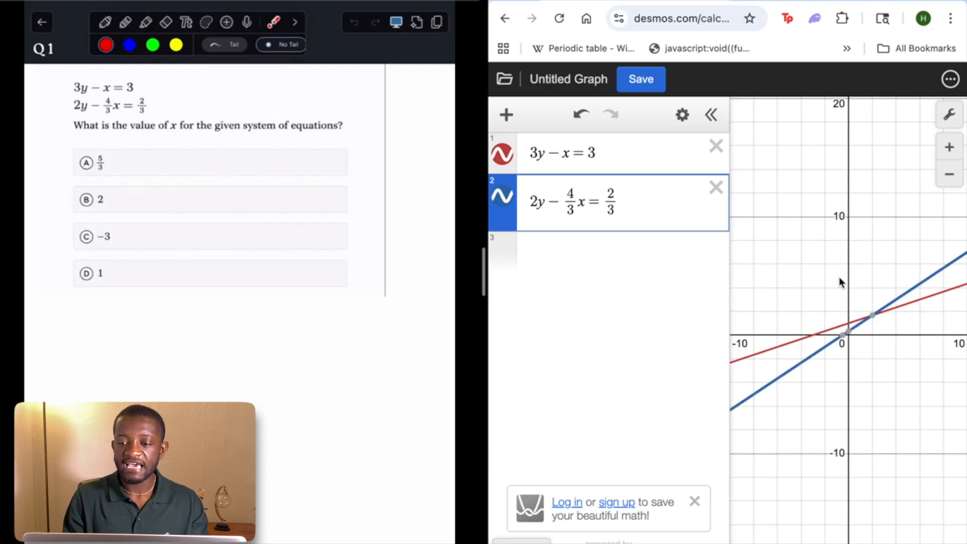
Inspect the intersection point of the two lines to read the solution for x
{"action": "left_click", "coordinate": [870, 267]}
{"action": "left_click_drag", "start_coordinate": [870, 267], "coordinate": [824, 232]}
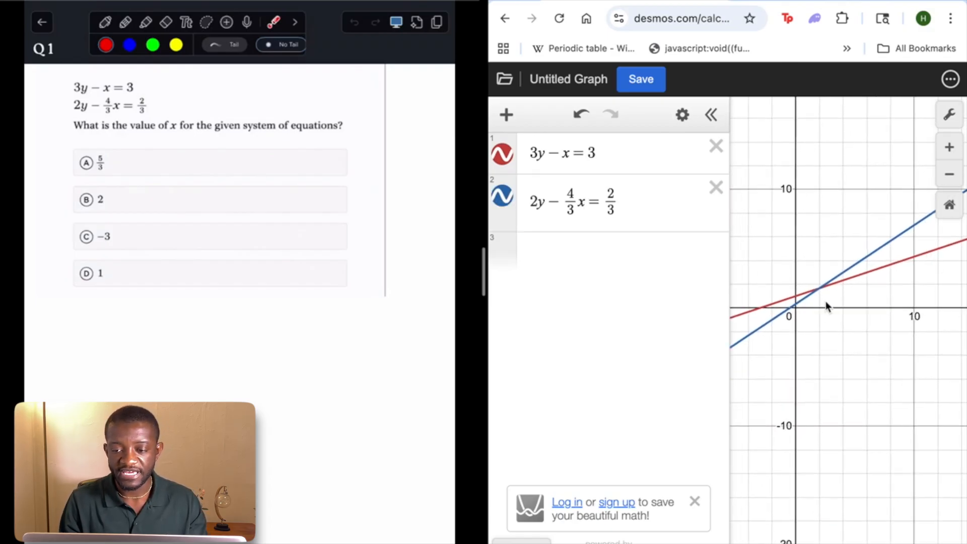
{"action": "left_click", "coordinate": [820, 290]}
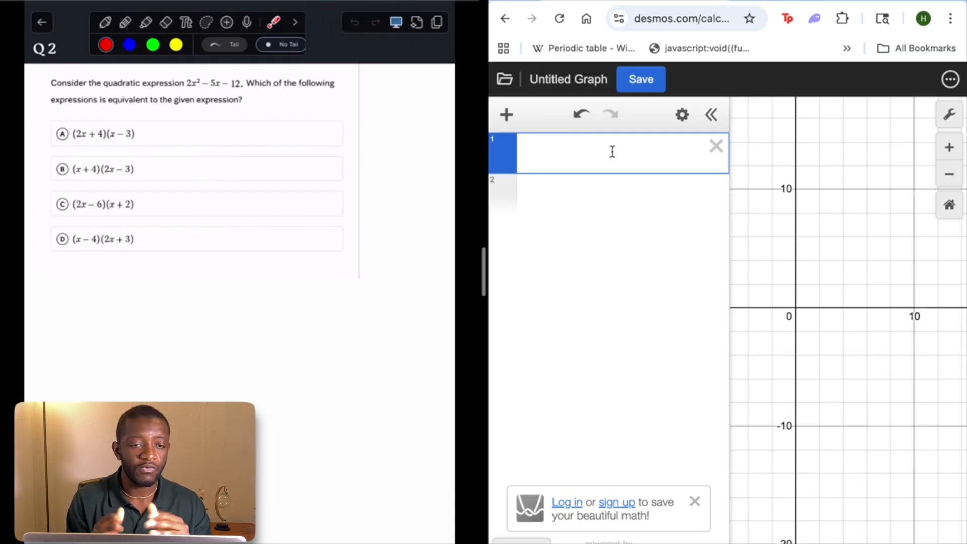
Graph the Q2 quadratic 2x^2 − 5x − 12 as the first expression
{"action": "type", "text": "2"}
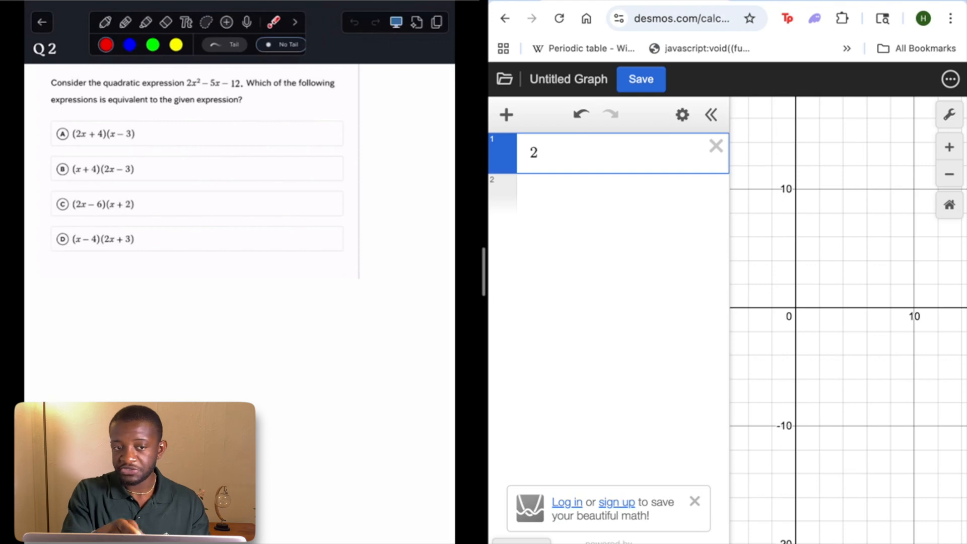
{"action": "type", "text": "x^"}
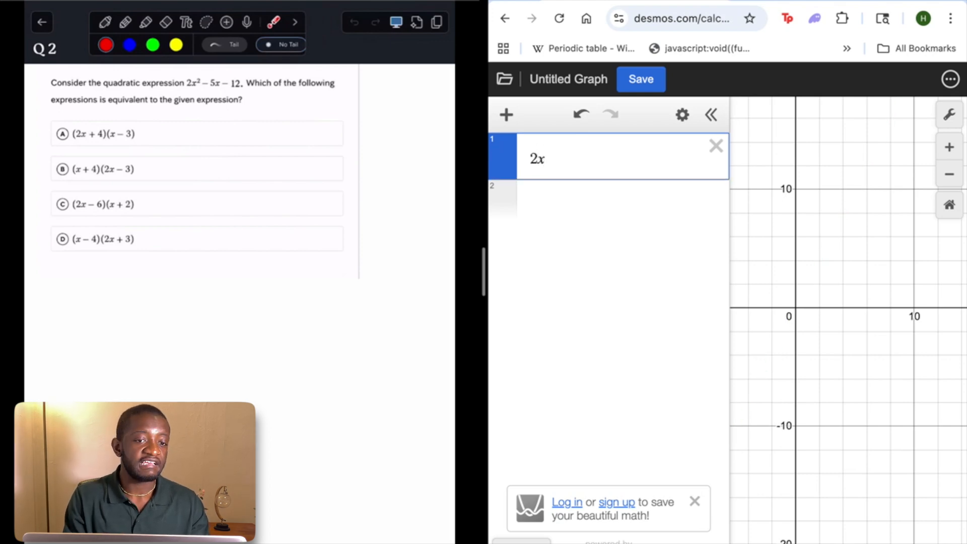
{"action": "type", "text": "2"}
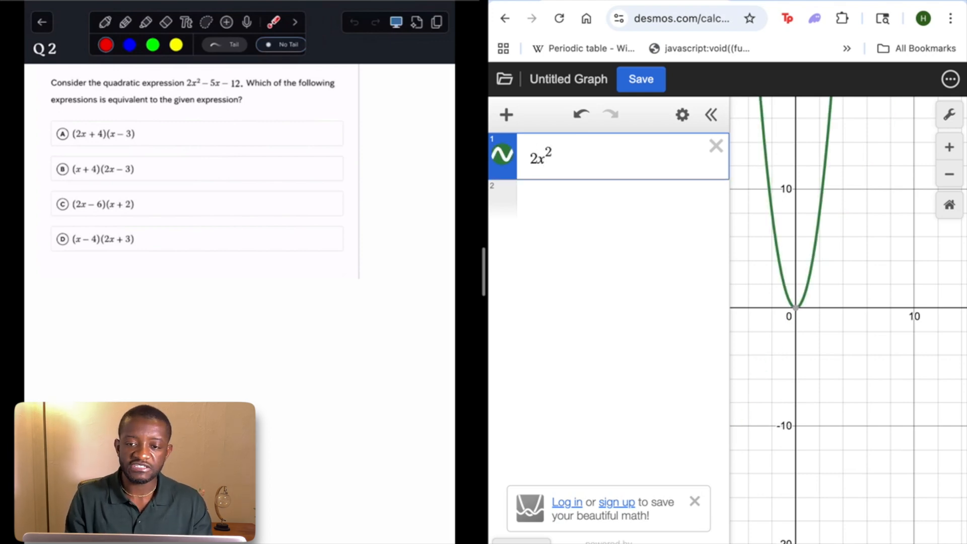
{"action": "key", "text": "Right"}
{"action": "type", "text": "-5x"}
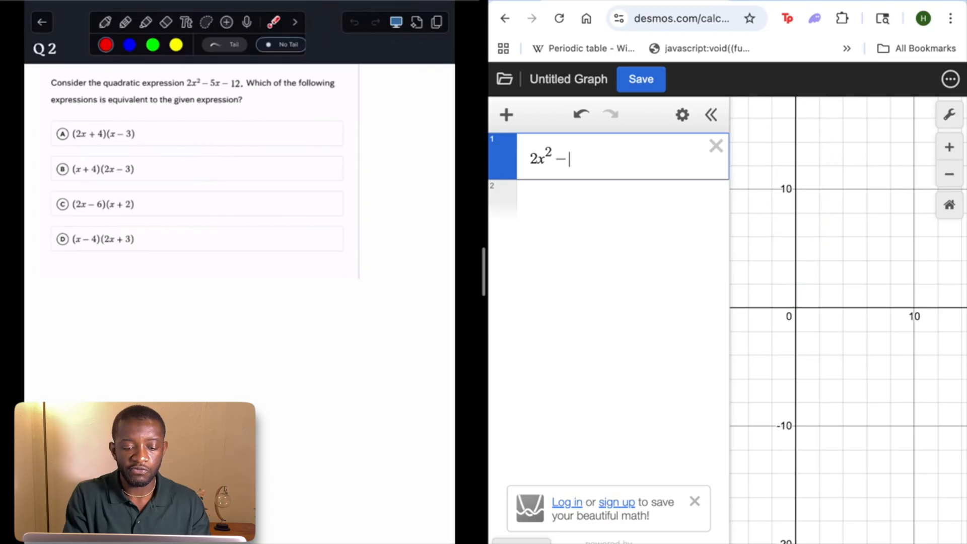
{"action": "type", "text": "-12"}
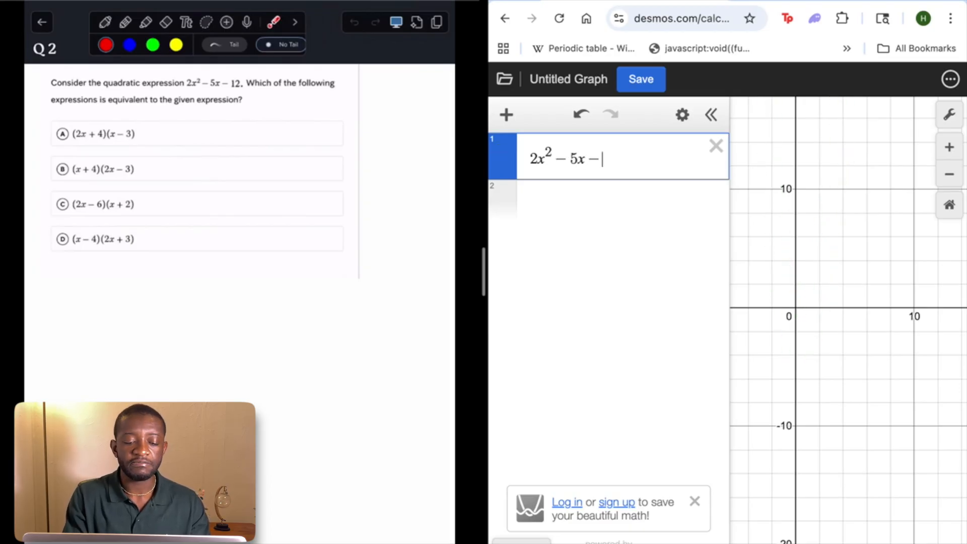
Graph answer choice A, (2x + 4)(x − 3), as a second expression to compare it with the quadratic
{"action": "left_click", "coordinate": [624, 196]}
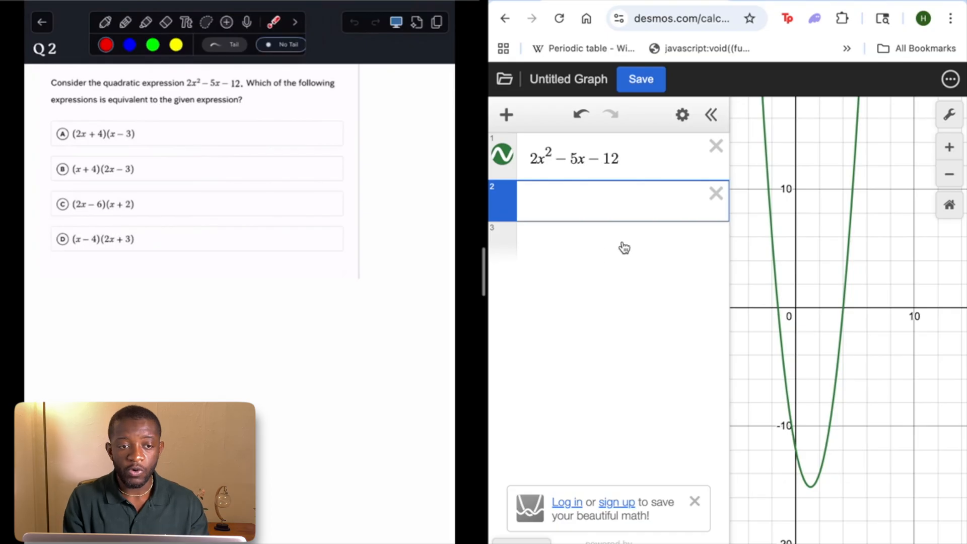
{"action": "type", "text": "(2"}
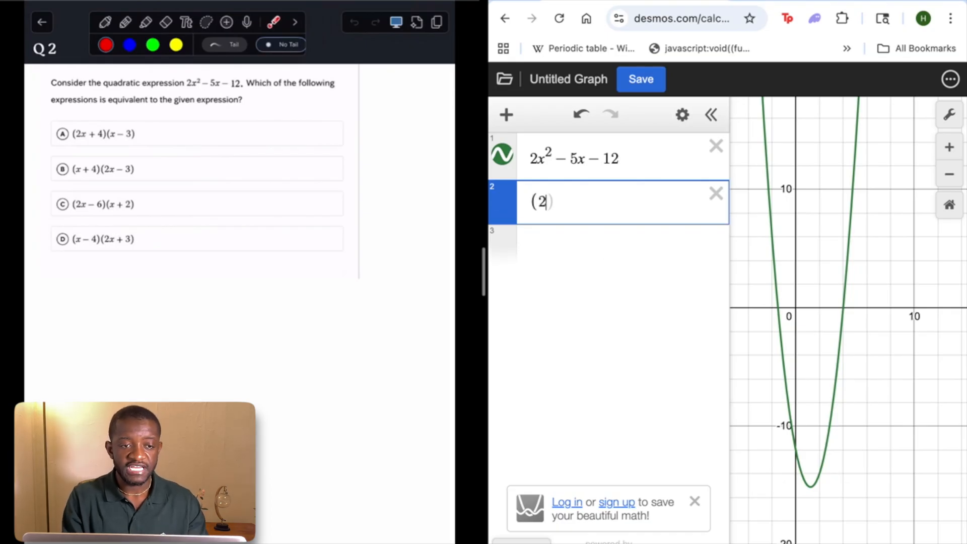
{"action": "type", "text": "x+4)("}
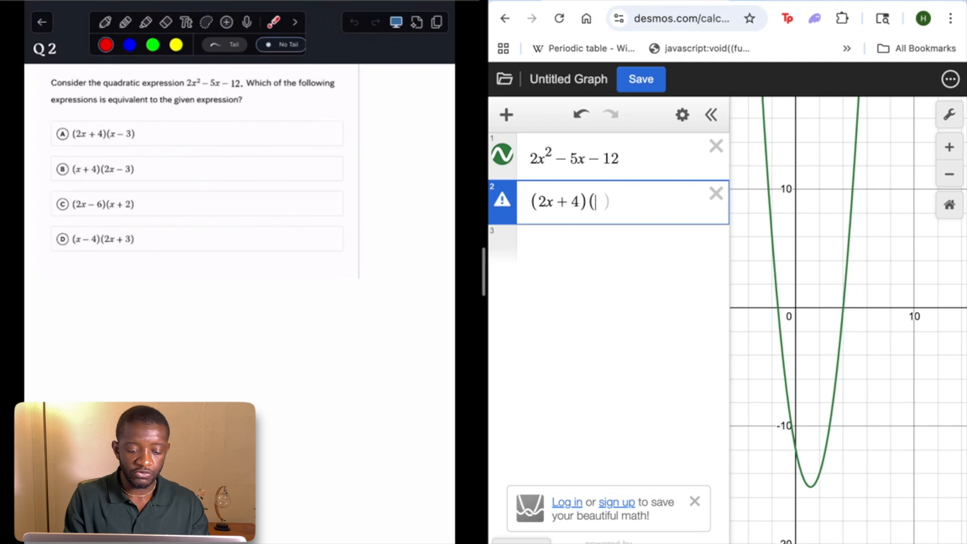
{"action": "type", "text": "x-3"}
{"action": "type", "text": ")"}
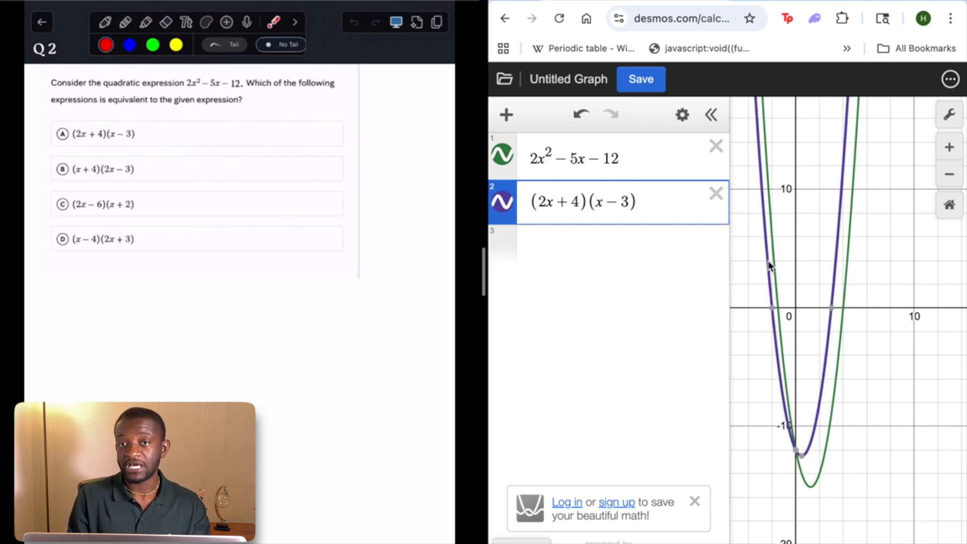
Replace the second expression with answer choice B, (x + 4)(2x − 3), to compare its graph
{"action": "key", "text": "BackSpace"}
{"action": "key", "text": "BackSpace"}
{"action": "key", "text": "BackSpace"}
{"action": "key", "text": "BackSpace"}
{"action": "key", "text": "BackSpace"}
{"action": "key", "text": "BackSpace"}
{"action": "key", "text": "BackSpace"}
{"action": "key", "text": "BackSpace"}
{"action": "key", "text": "BackSpace"}
{"action": "key", "text": "BackSpace"}
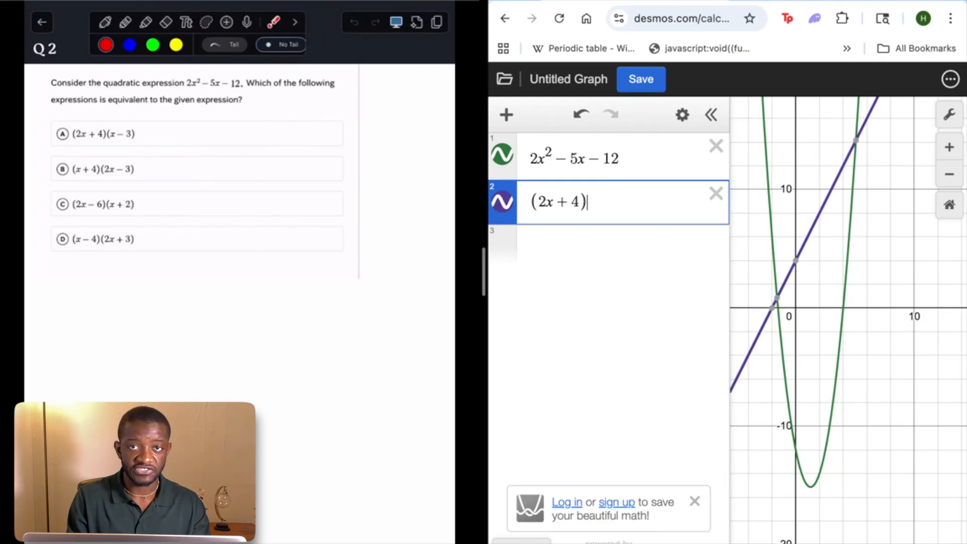
{"action": "type", "text": "("}
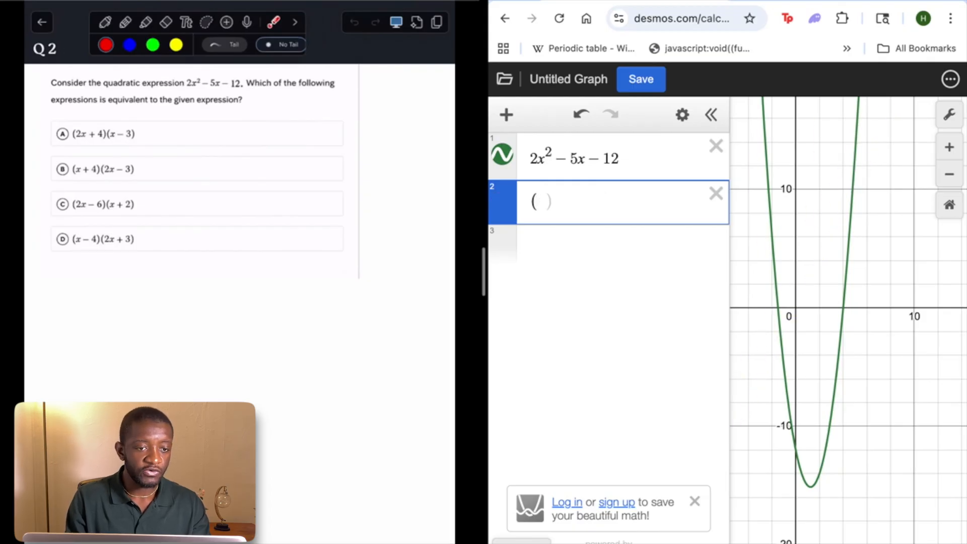
{"action": "type", "text": "x+4)(2x-3)"}
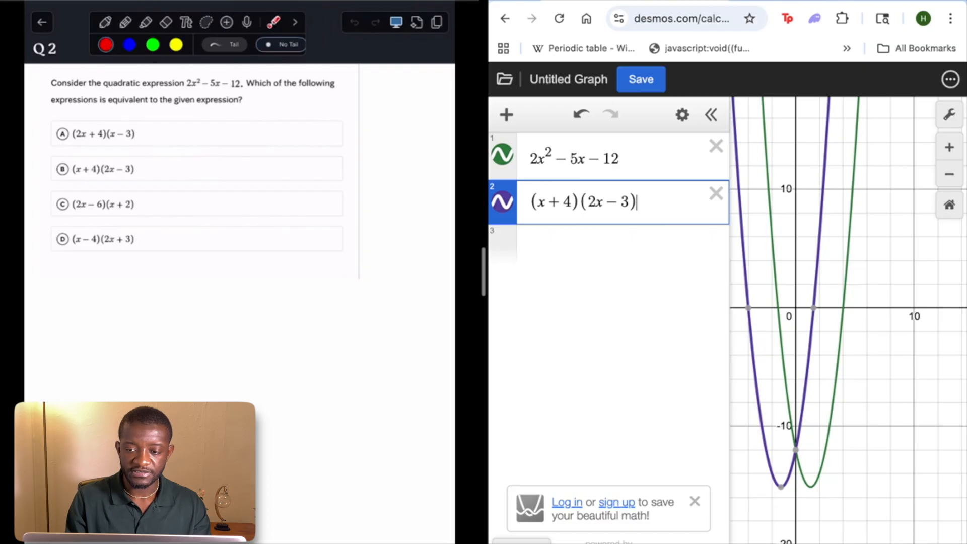
Edit both factors of the second expression to match answer choice C, (2x − 6)(x + 2)
{"action": "left_click", "coordinate": [569, 201]}
{"action": "key", "text": "BackSpace"}
{"action": "key", "text": "BackSpace"}
{"action": "key", "text": "Delete"}
{"action": "type", "text": "2x"}
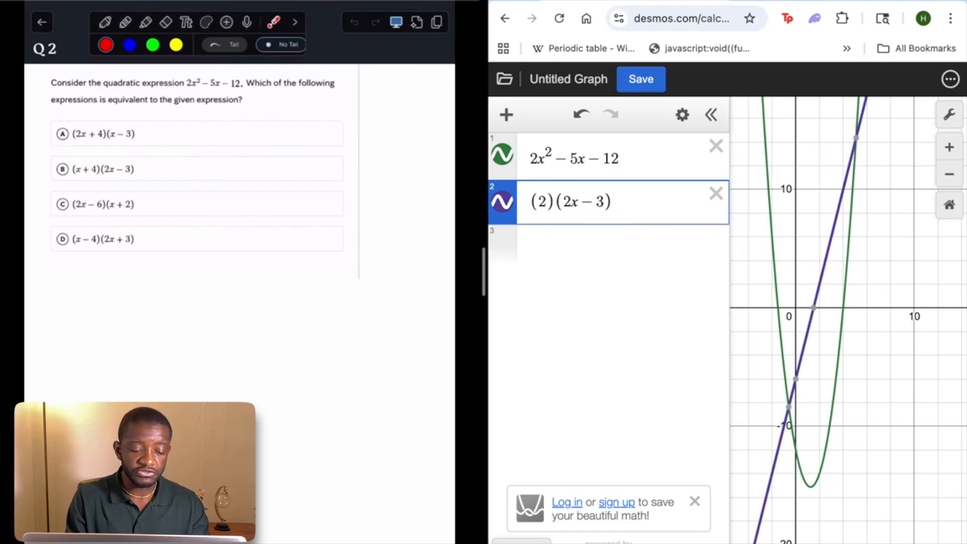
{"action": "type", "text": "-6"}
{"action": "left_click", "coordinate": [634, 204]}
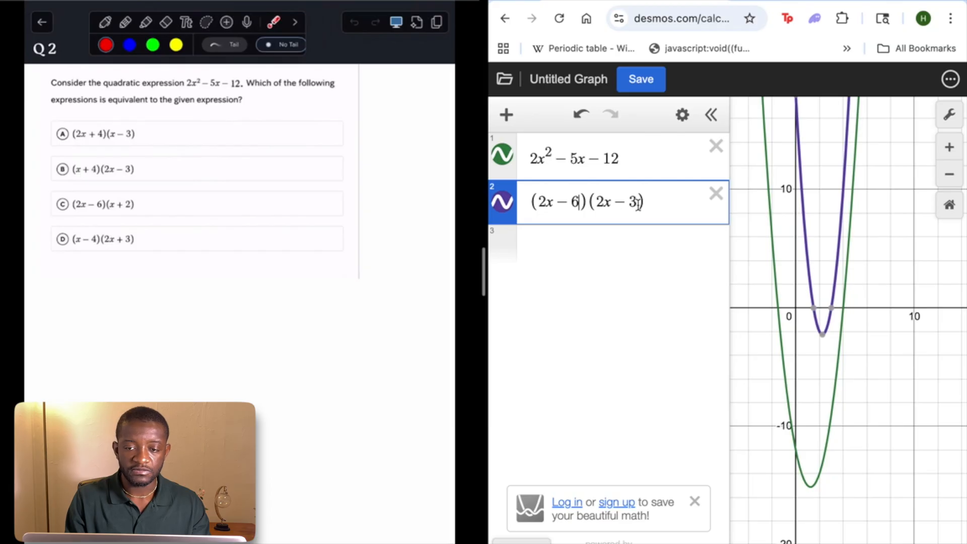
{"action": "key", "text": "BackSpace"}
{"action": "key", "text": "BackSpace"}
{"action": "key", "text": "BackSpace"}
{"action": "key", "text": "BackSpace"}
{"action": "type", "text": "x+2"}
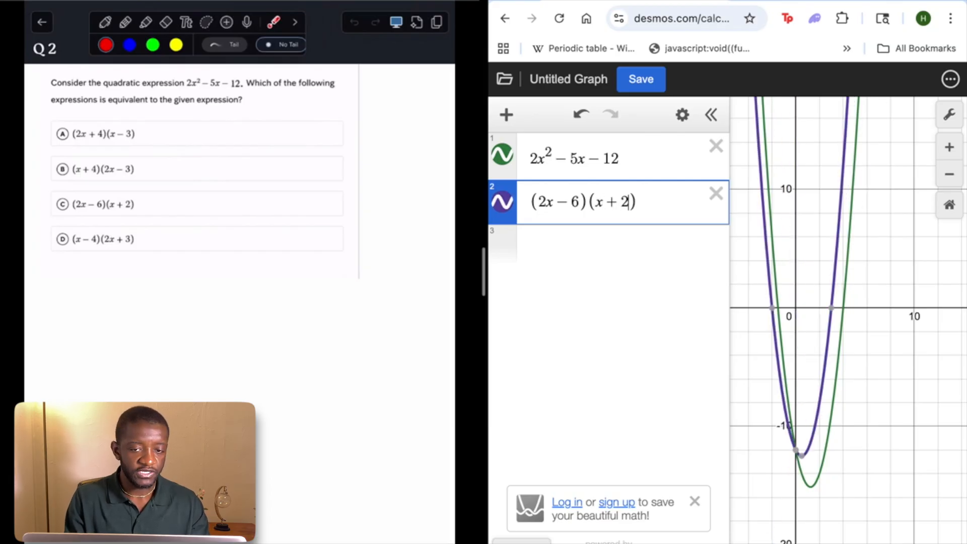
Replace the second expression with answer choice D, (x − 4)(2x + 3), to compare its graph with the quadratic
{"action": "key", "text": "BackSpace"}
{"action": "key", "text": "BackSpace"}
{"action": "key", "text": "BackSpace"}
{"action": "key", "text": "BackSpace"}
{"action": "key", "text": "BackSpace"}
{"action": "key", "text": "BackSpace"}
{"action": "key", "text": "BackSpace"}
{"action": "key", "text": "BackSpace"}
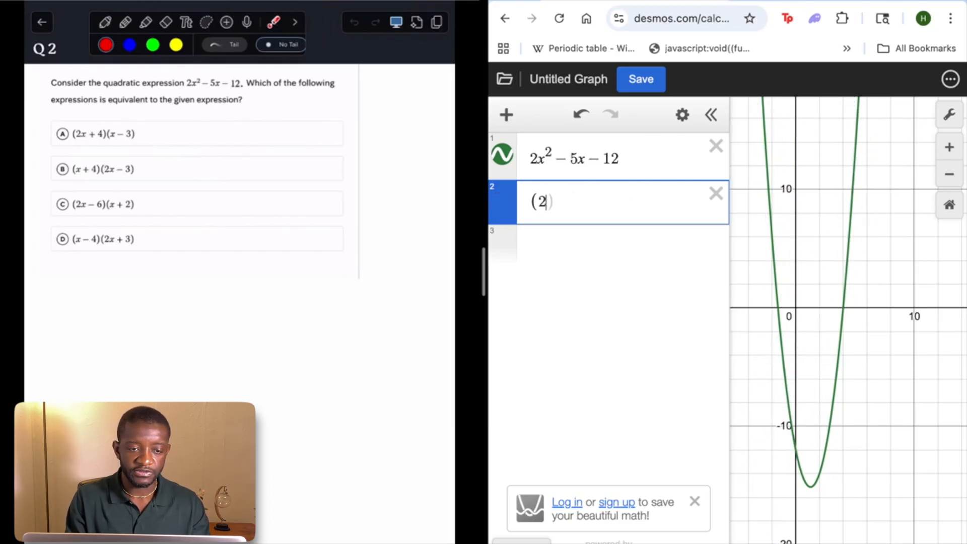
{"action": "key", "text": "BackSpace"}
{"action": "type", "text": "x-4"}
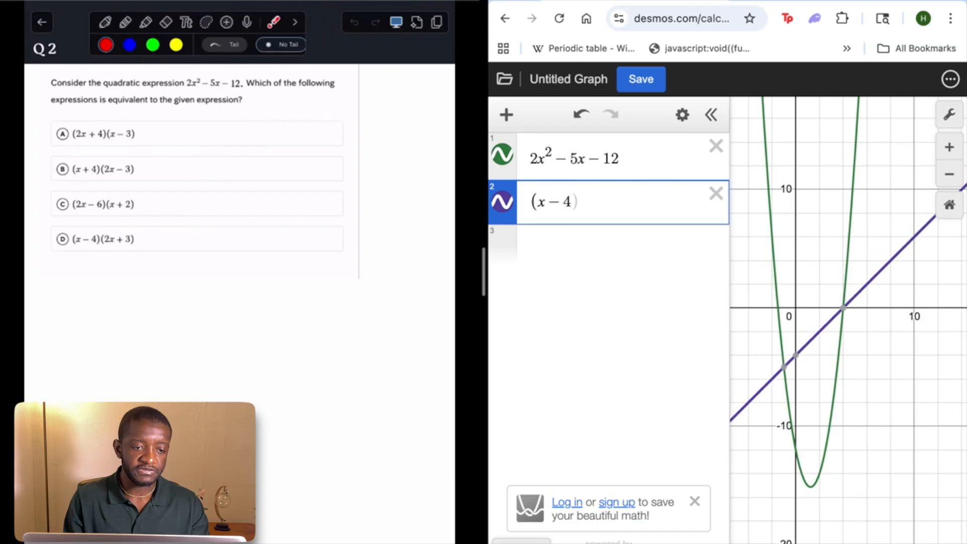
{"action": "type", "text": ")(2x"}
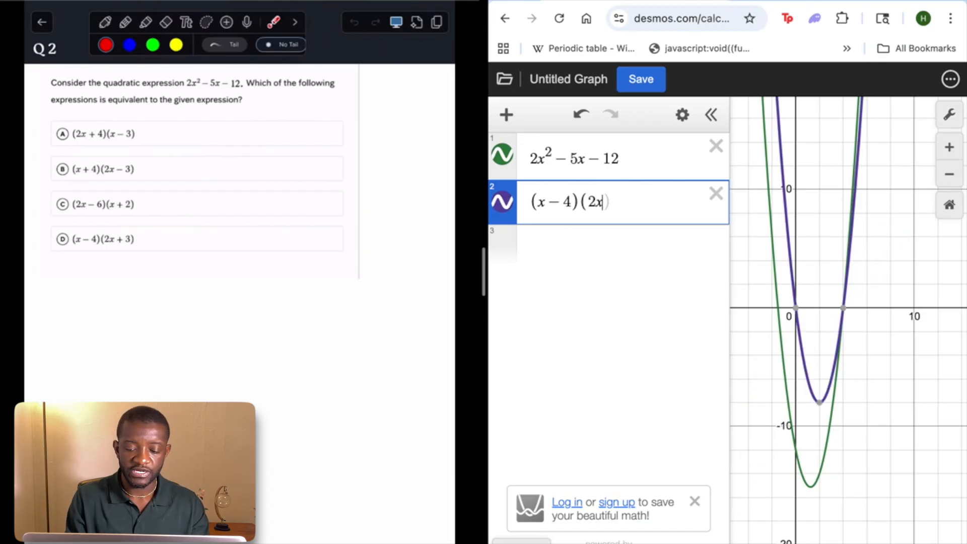
{"action": "type", "text": "+3)"}
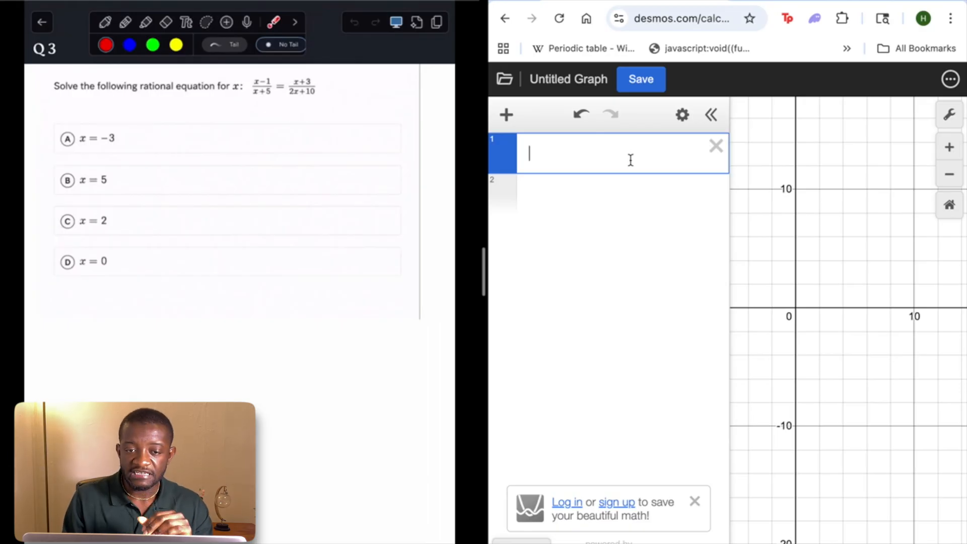
Enter the left side of the Q3 rational equation as the fraction (x − 1)/(x + 5) in the first expression
{"action": "type", "text": "x"}
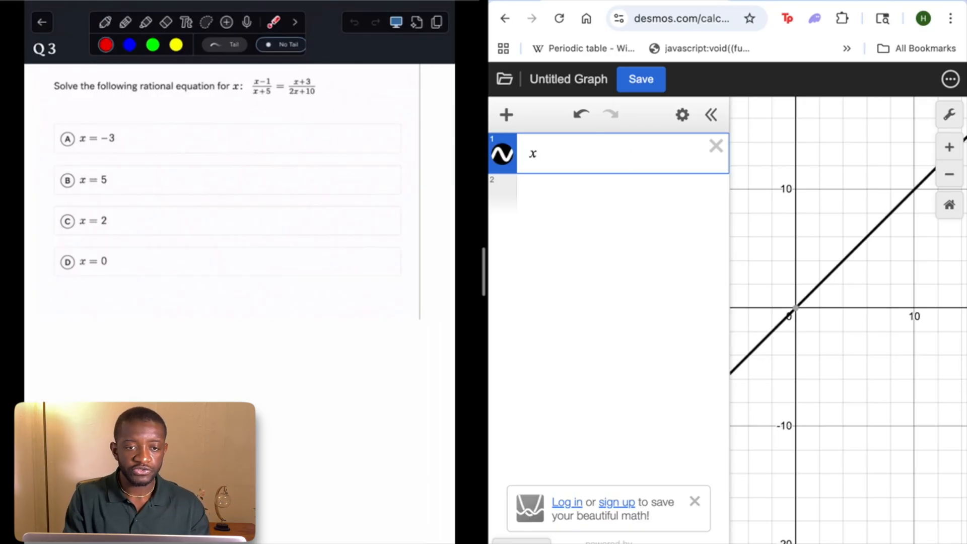
{"action": "type", "text": "-1"}
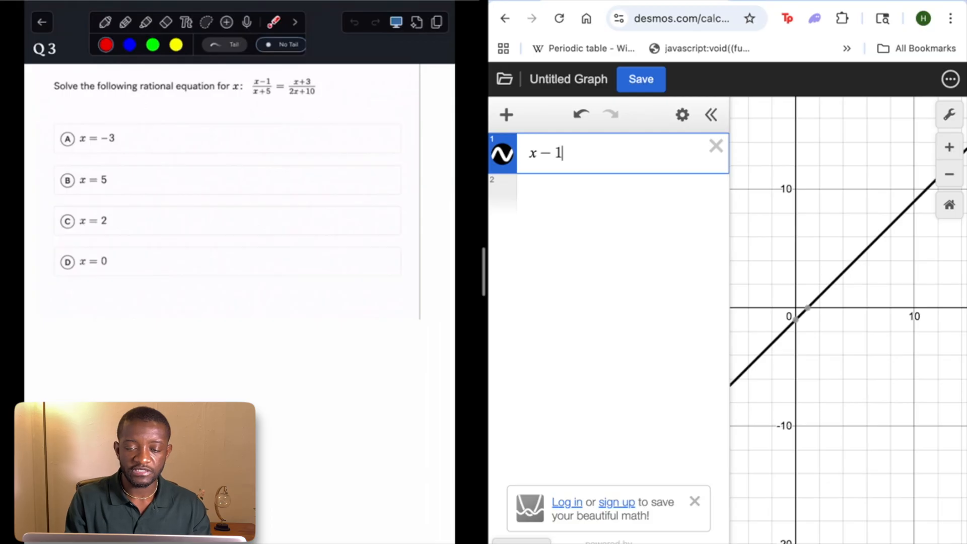
{"action": "type", "text": "/"}
{"action": "key", "text": "BackSpace"}
{"action": "type", "text": ")"}
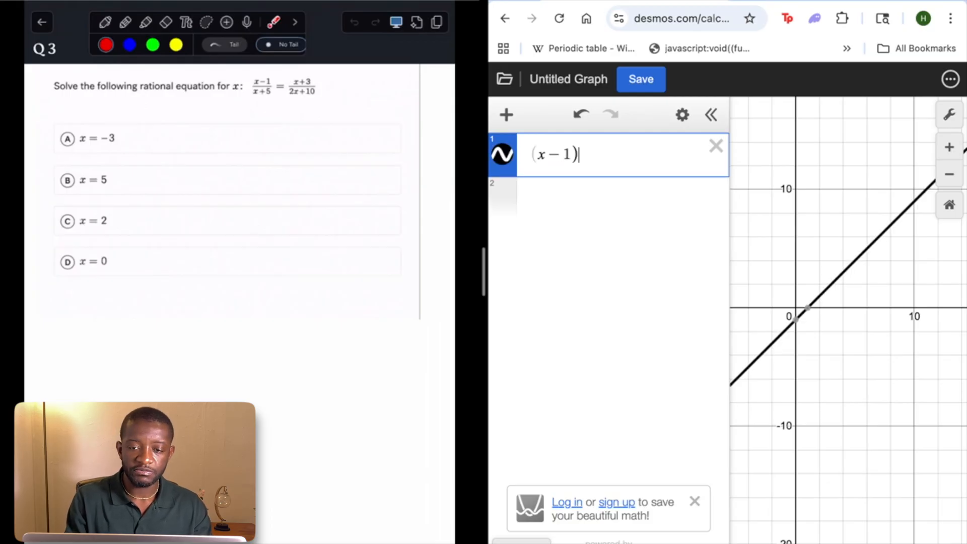
{"action": "type", "text": "/"}
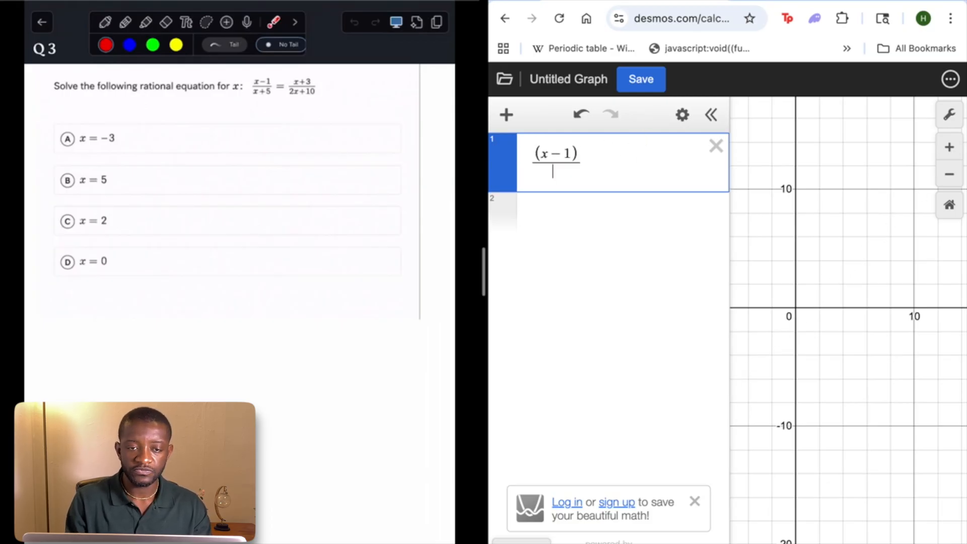
{"action": "type", "text": "(x+5"}
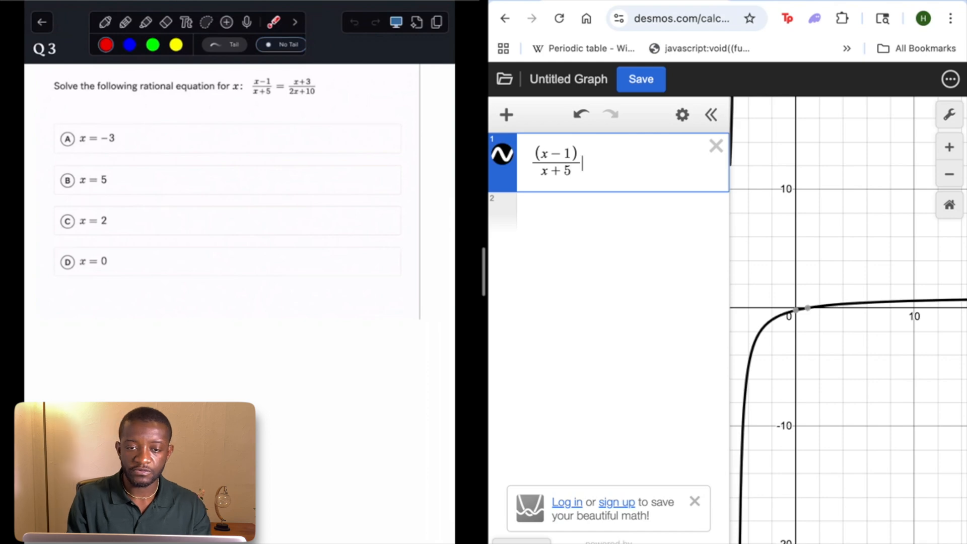
Complete the equation by setting the fraction equal to (x + 3)/(2x + 10)
{"action": "key", "text": "Right"}
{"action": "type", "text": "="}
{"action": "type", "text": "/"}
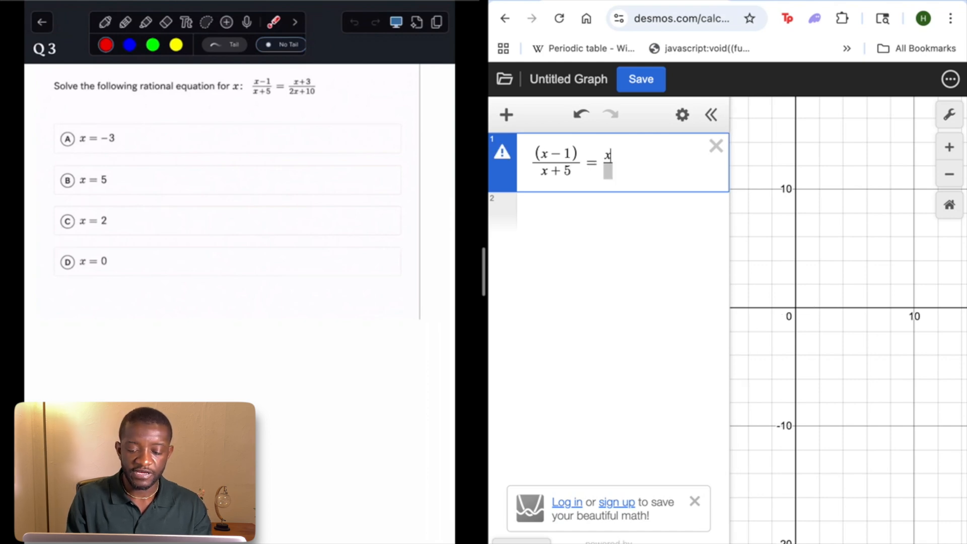
{"action": "type", "text": "x+3"}
{"action": "left_click", "coordinate": [615, 174]}
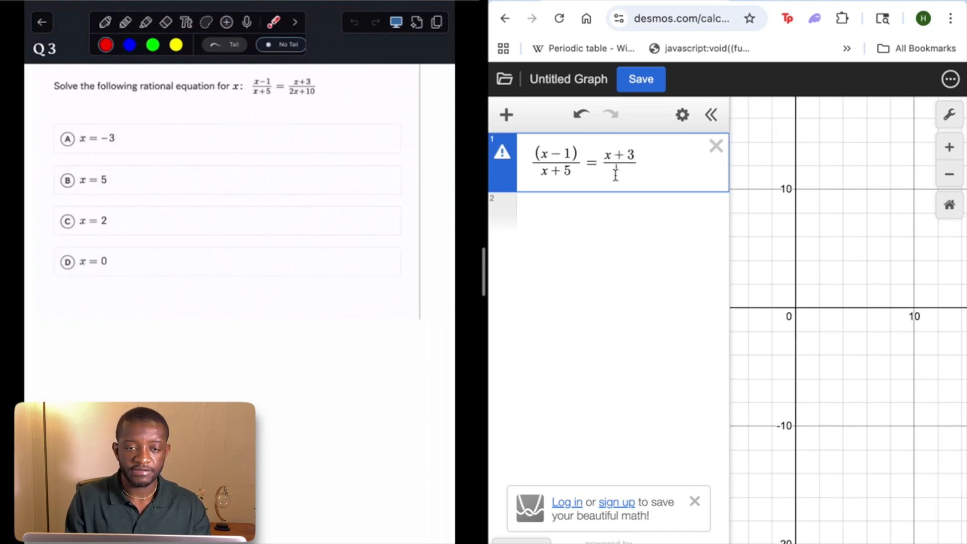
{"action": "type", "text": "2x+"}
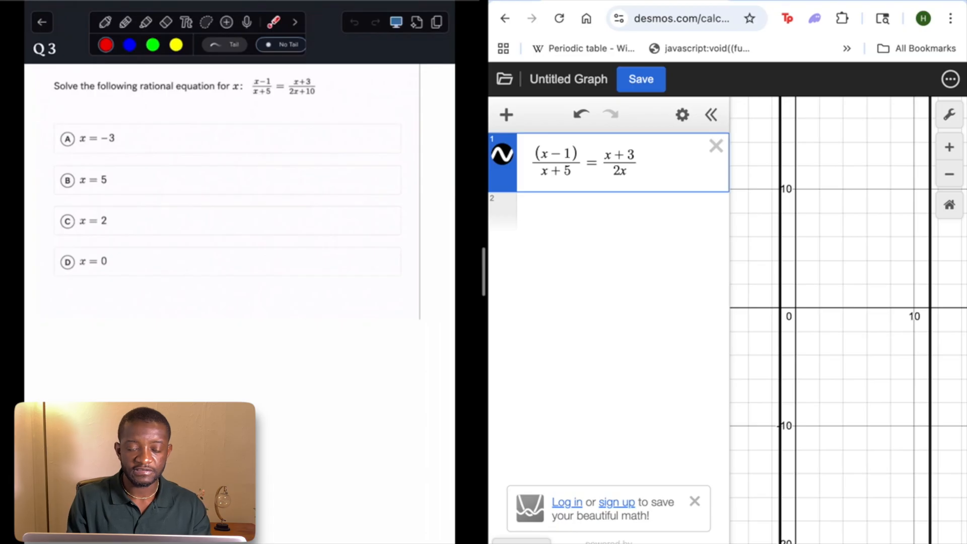
{"action": "type", "text": "10"}
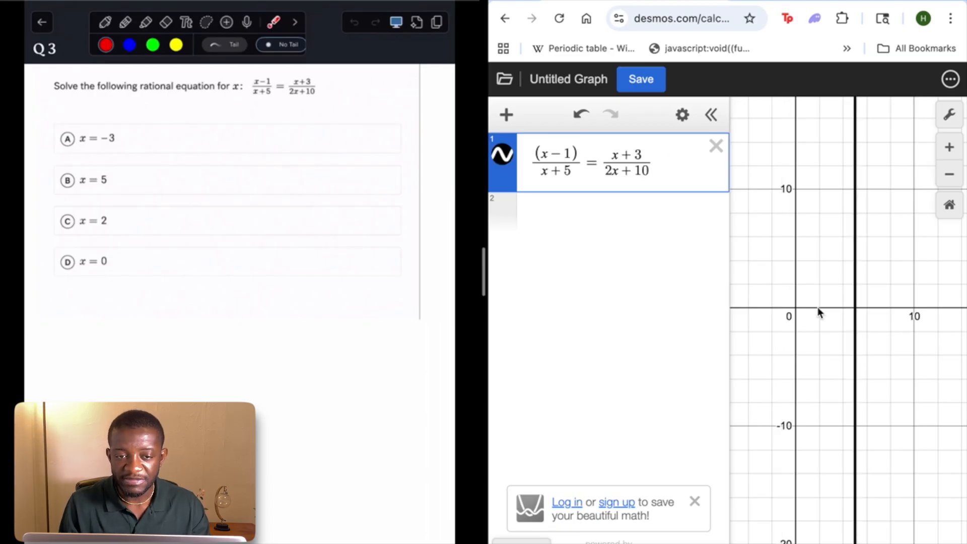
Examine where the vertical line of the graphed rational equation crosses the x-axis
{"action": "scroll", "coordinate": [860, 308], "scroll_direction": "up", "scroll_amount": 3}
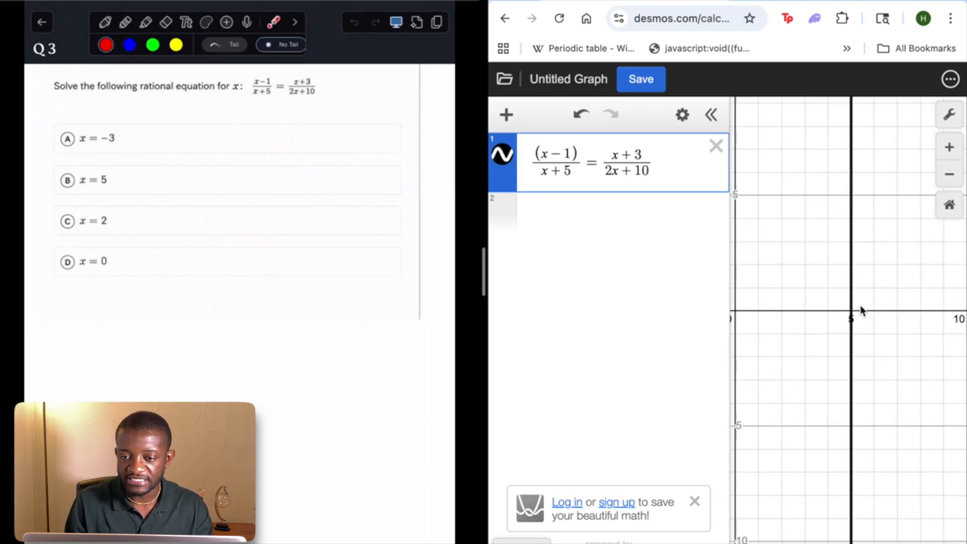
{"action": "scroll", "coordinate": [860, 309], "scroll_direction": "up", "scroll_amount": 3}
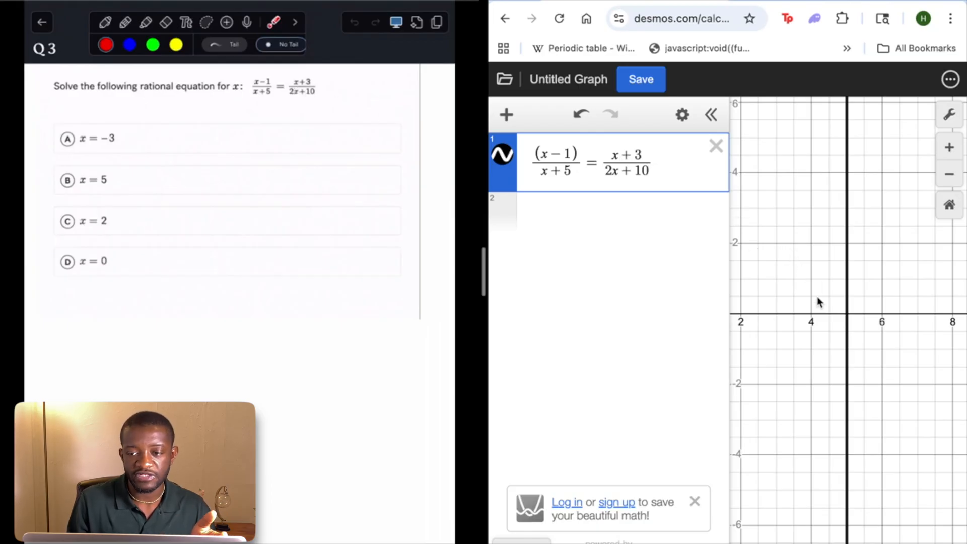
{"action": "left_click", "coordinate": [848, 315]}
{"action": "scroll", "coordinate": [848, 315], "scroll_direction": "up", "scroll_amount": 10}
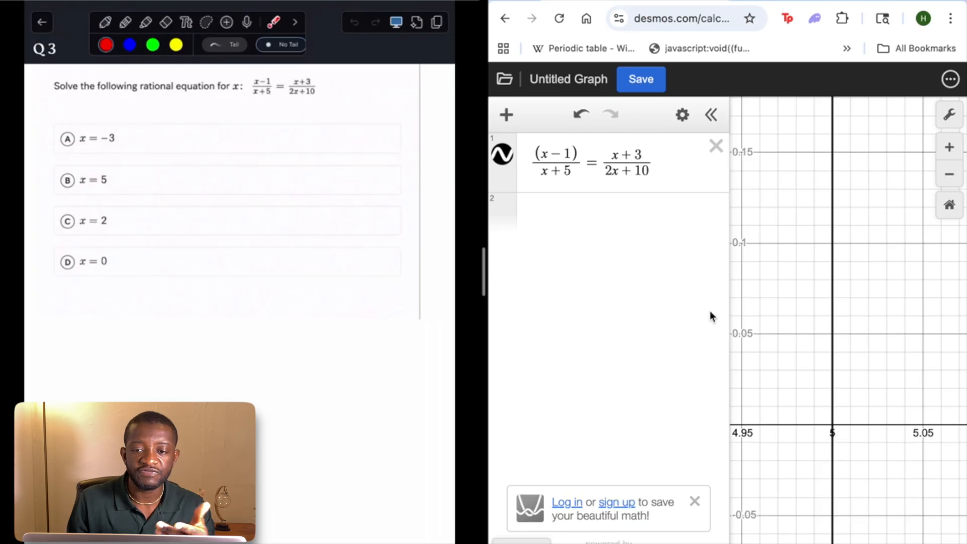
Move the equation's left-hand fraction into its own expression, y = (x − 1)/(x + 5), and remove the parentheses from its numerator
{"action": "left_click", "coordinate": [594, 162]}
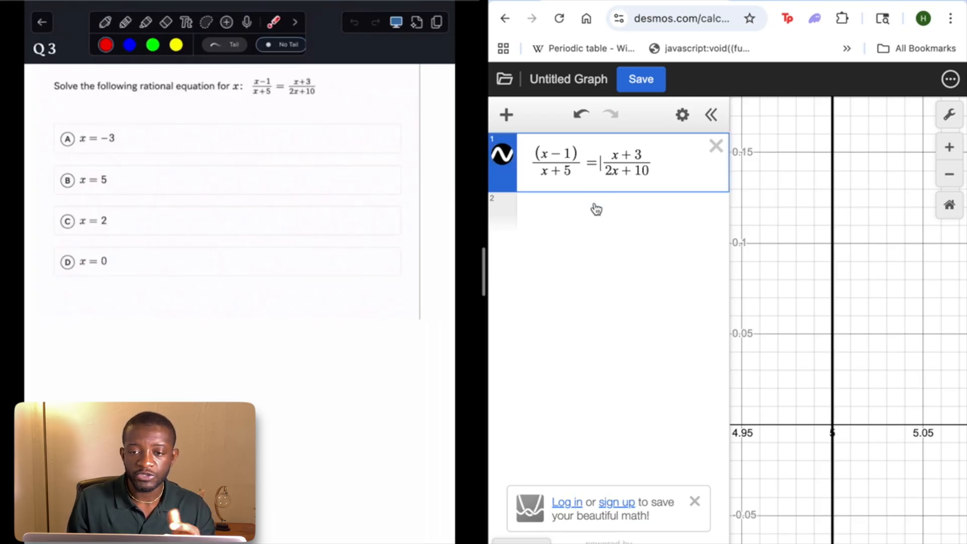
{"action": "left_click", "coordinate": [563, 210]}
{"action": "type", "text": "y="}
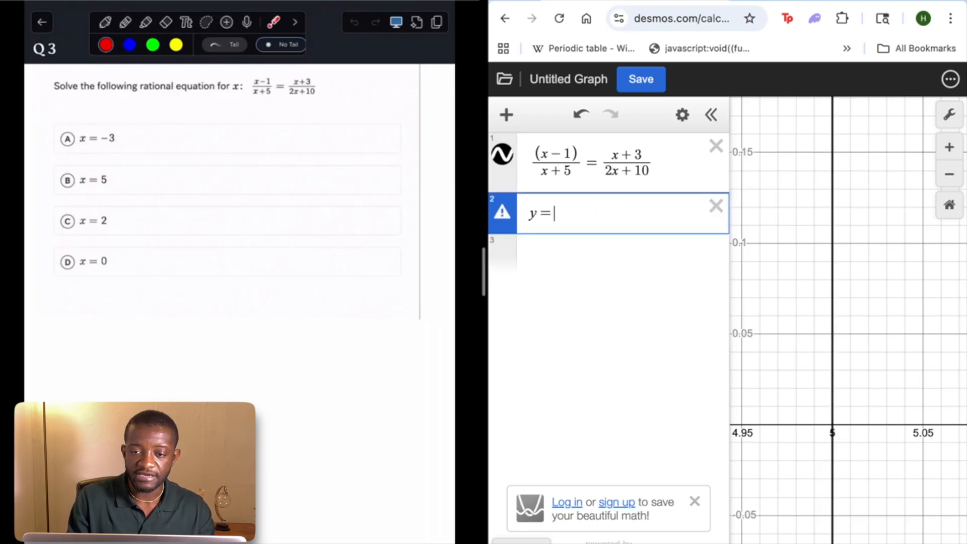
{"action": "left_click_drag", "start_coordinate": [575, 158], "coordinate": [555, 160]}
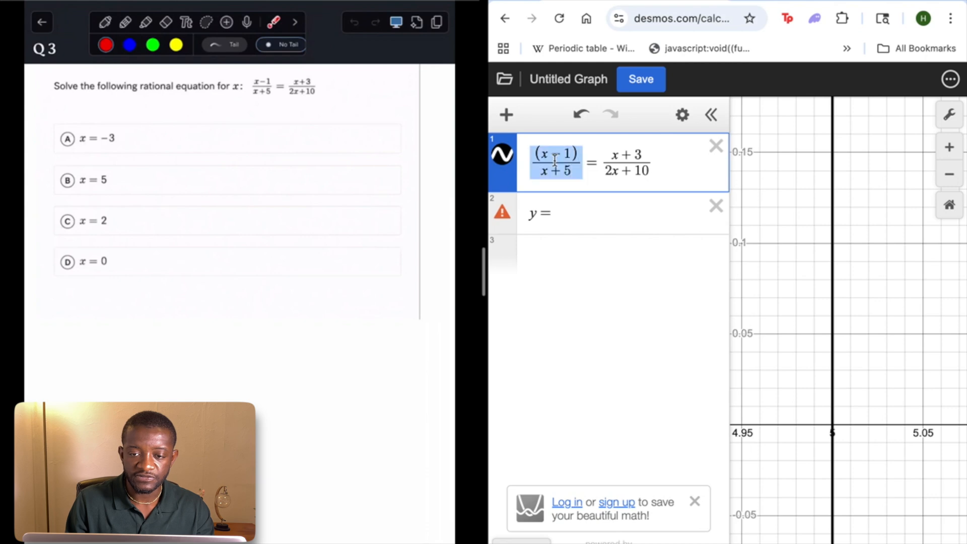
{"action": "left_click", "coordinate": [538, 260]}
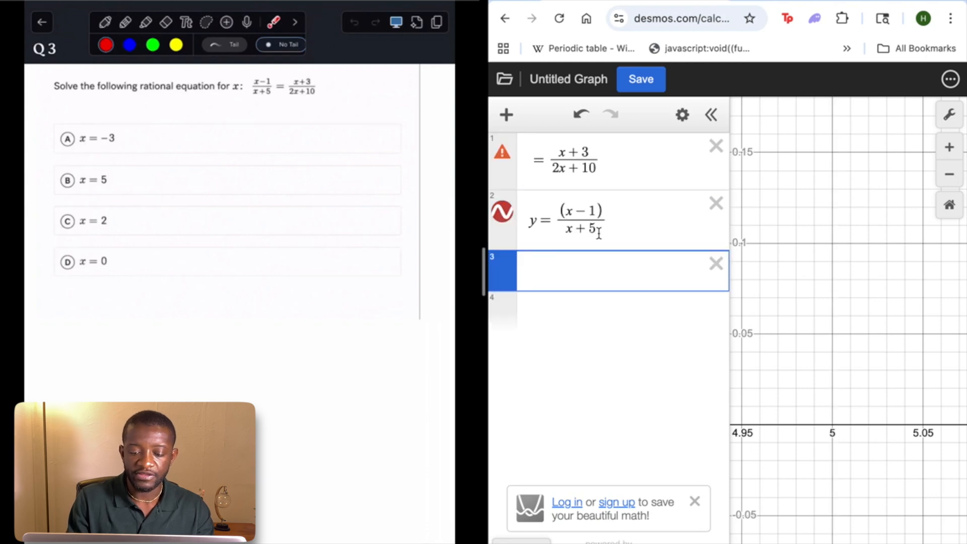
{"action": "type", "text": "y"}
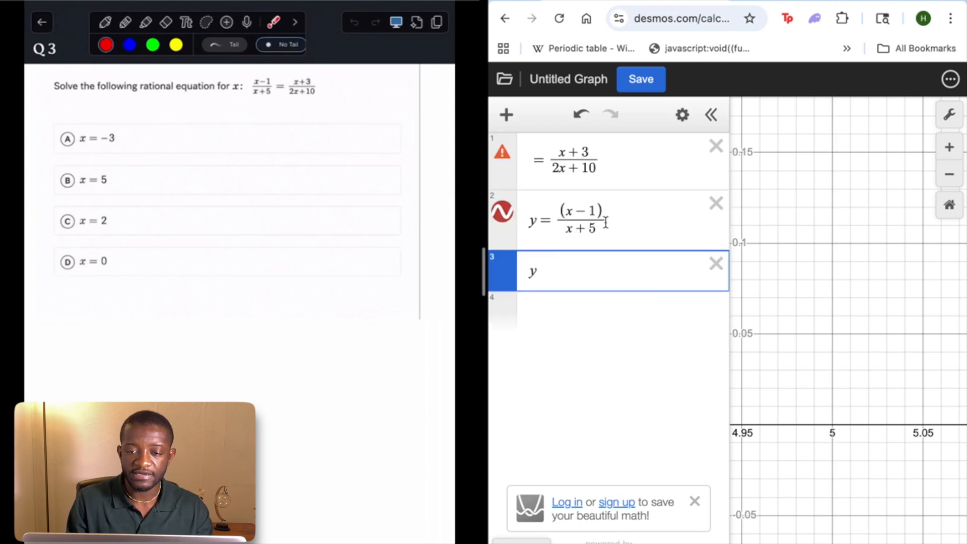
{"action": "left_click", "coordinate": [606, 222]}
{"action": "key", "text": "BackSpace"}
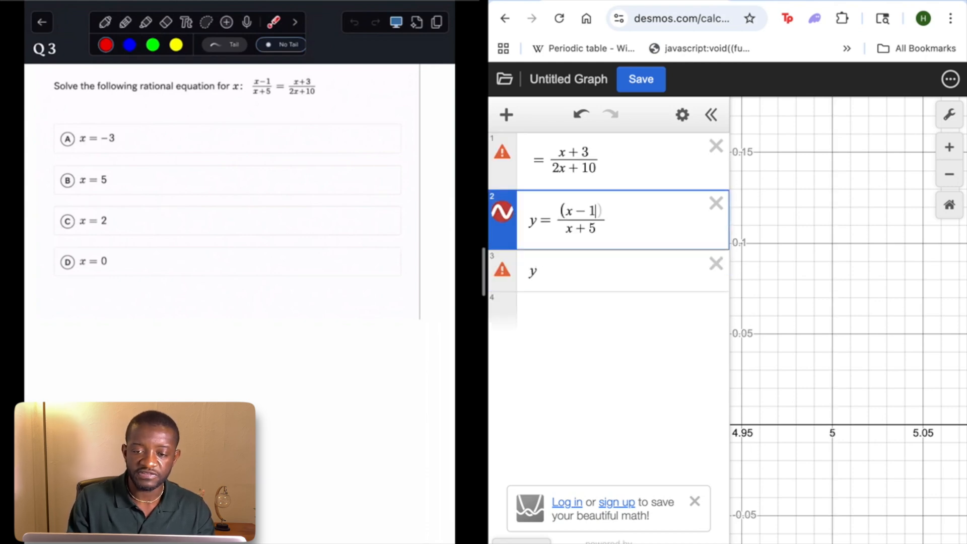
{"action": "key", "text": "BackSpace"}
Move the right-hand fraction into a separate expression, y = (x + 3)/(2x + 10), and delete the leftover first expression
{"action": "left_click", "coordinate": [583, 268]}
{"action": "type", "text": "="}
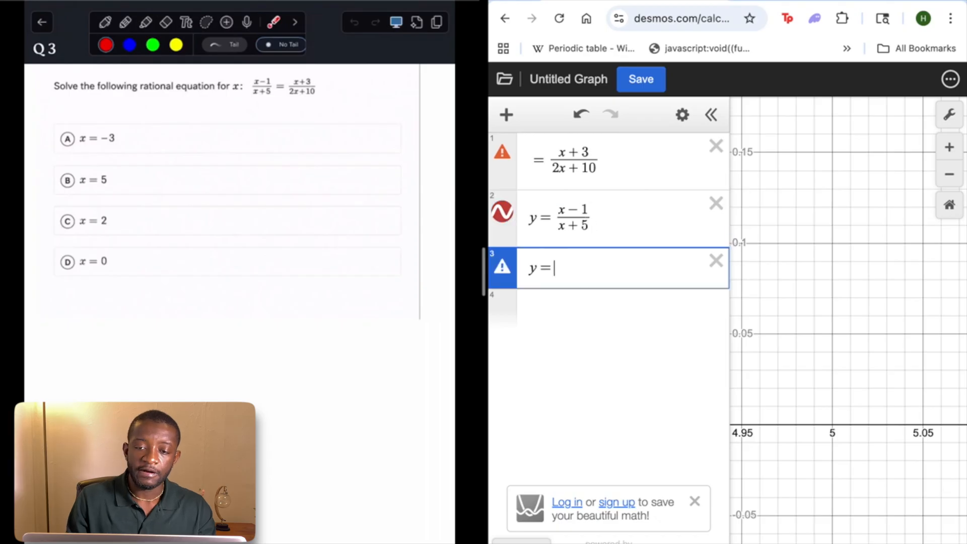
{"action": "left_click_drag", "start_coordinate": [552, 159], "coordinate": [628, 192]}
{"action": "key", "text": "super+x"}
{"action": "left_click", "coordinate": [582, 268]}
{"action": "key", "text": "super+v"}
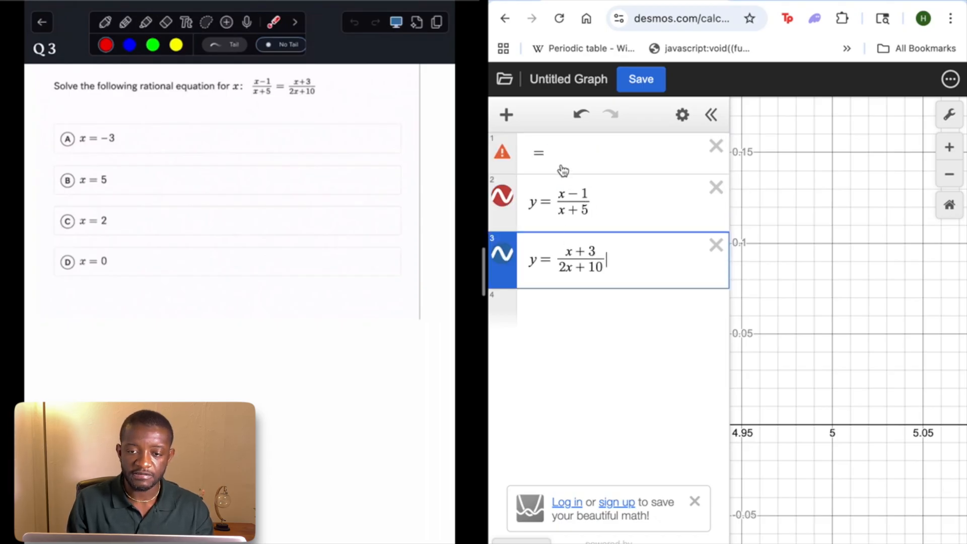
{"action": "left_click", "coordinate": [716, 147]}
Examine the intersection of the two fraction graphs, highlighting each curve in turn
{"action": "scroll", "coordinate": [865, 345], "scroll_direction": "down", "scroll_amount": 10}
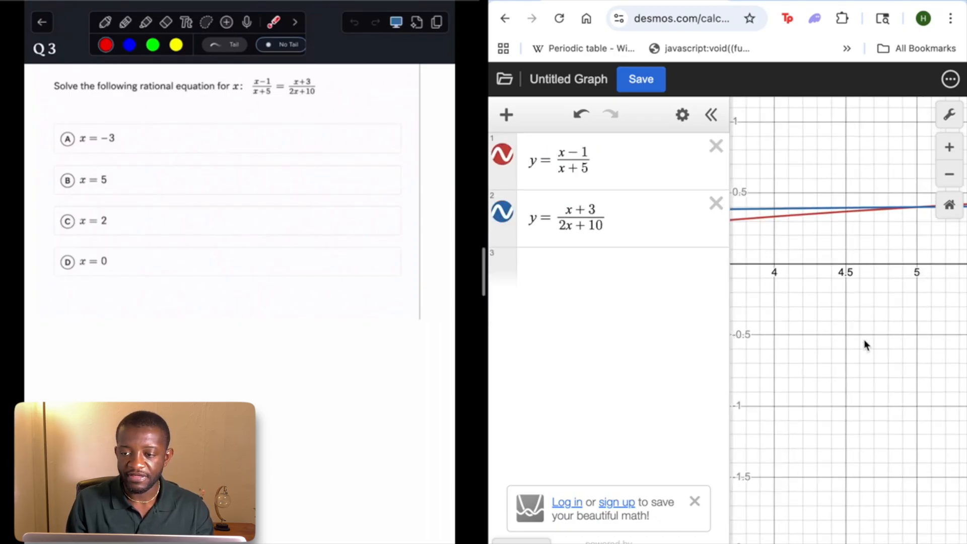
{"action": "left_click_drag", "start_coordinate": [865, 345], "coordinate": [817, 445]}
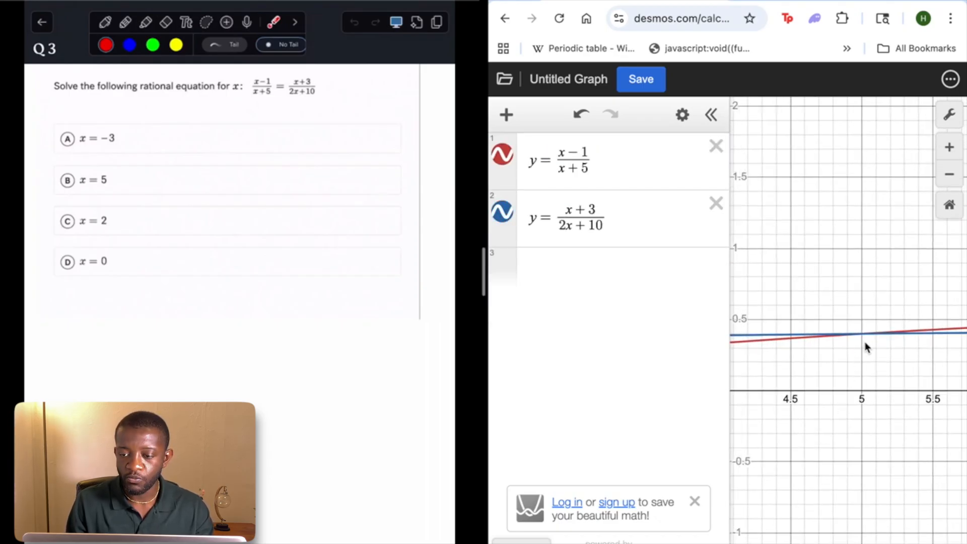
{"action": "left_click_drag", "start_coordinate": [860, 335], "coordinate": [862, 337]}
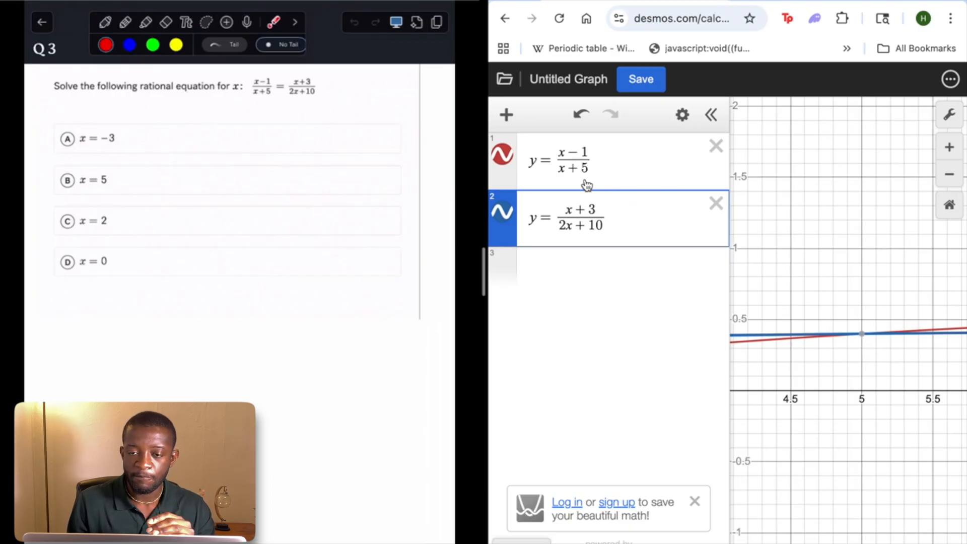
{"action": "left_click", "coordinate": [534, 162]}
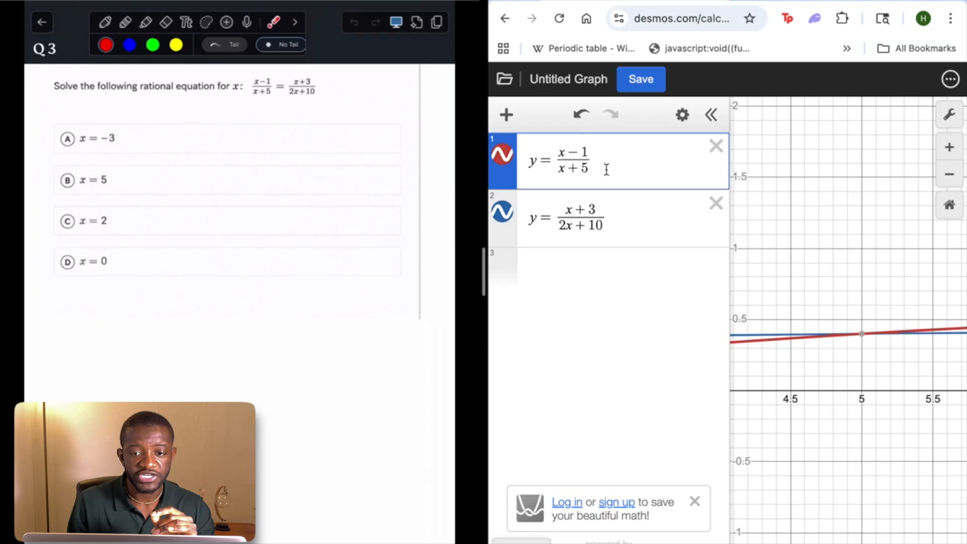
{"action": "left_click", "coordinate": [624, 228]}
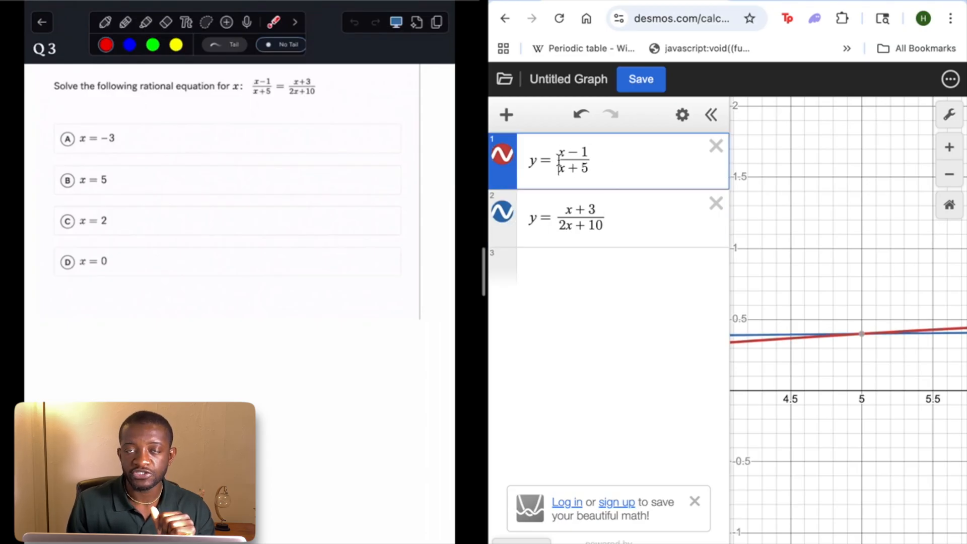
{"action": "left_click", "coordinate": [574, 225]}
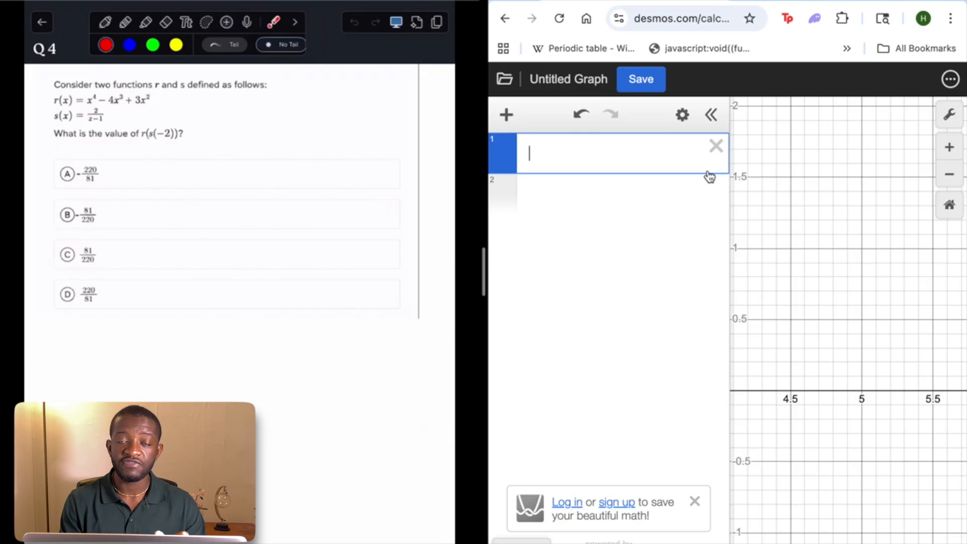
Define the Q4 function r(x) = x^4 − 4x^3 + 3x^2 in the first expression
{"action": "type", "text": "r("}
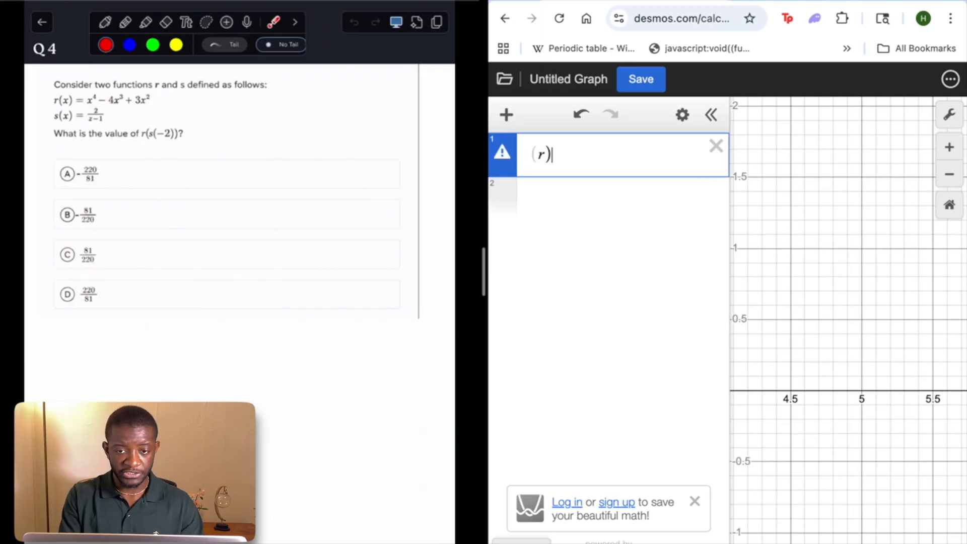
{"action": "type", "text": "x)"}
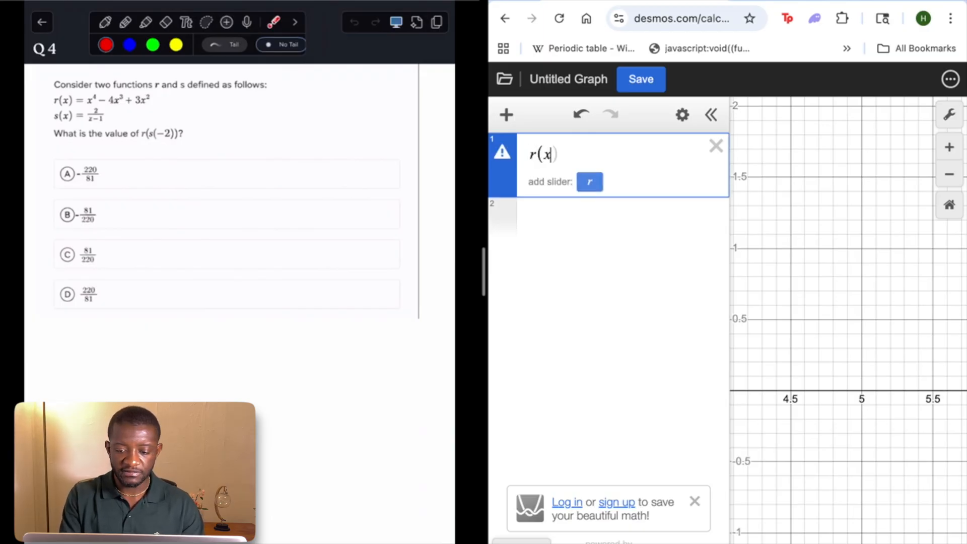
{"action": "type", "text": "=x^4-"}
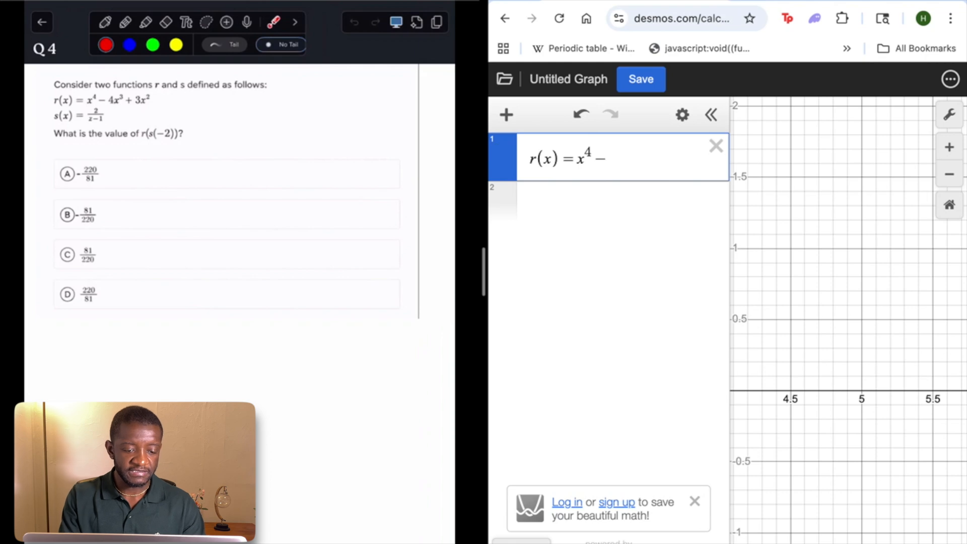
{"action": "type", "text": "4x"}
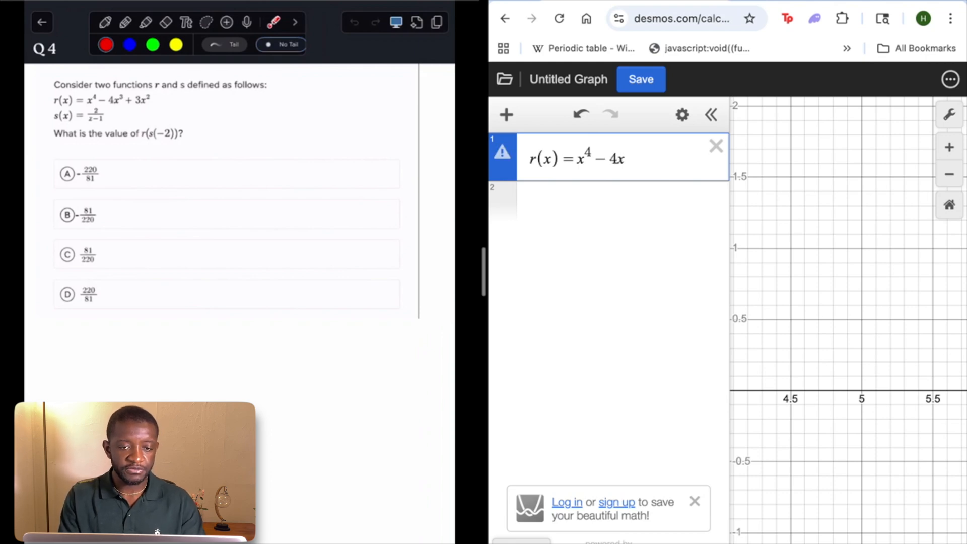
{"action": "type", "text": "^3+3x"}
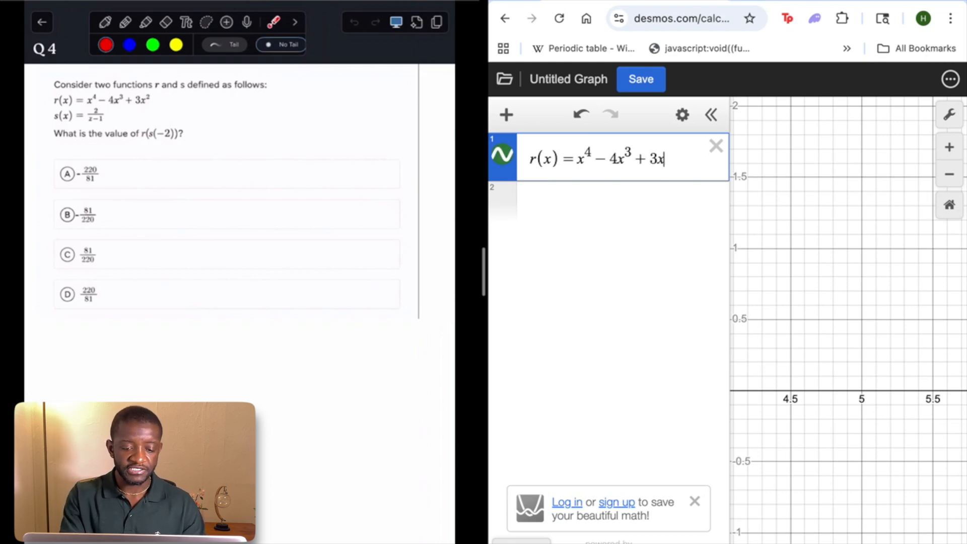
{"action": "type", "text": "^2"}
{"action": "left_click", "coordinate": [609, 204]}
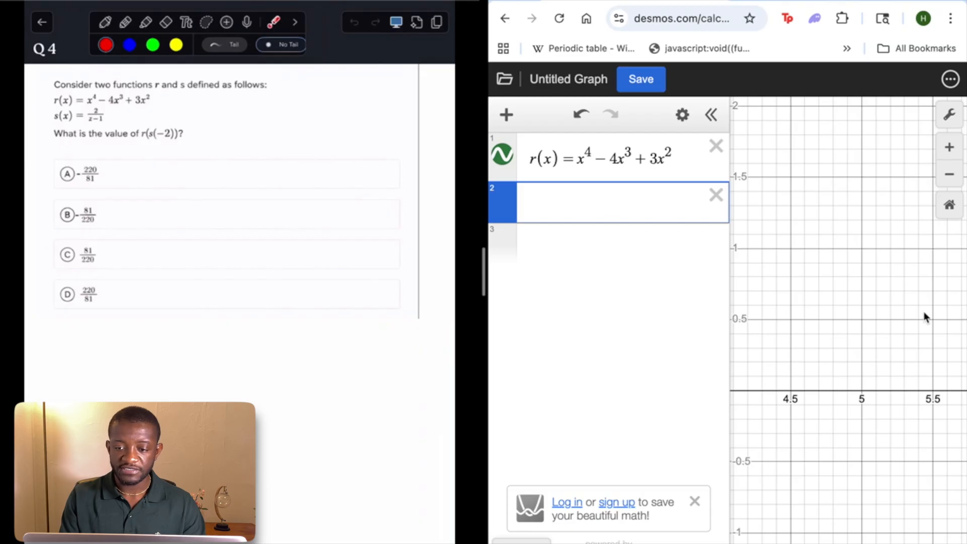
Define the function s(x) = 2/(x − 1) in the second expression
{"action": "scroll", "coordinate": [844, 303], "scroll_direction": "down", "scroll_amount": 10}
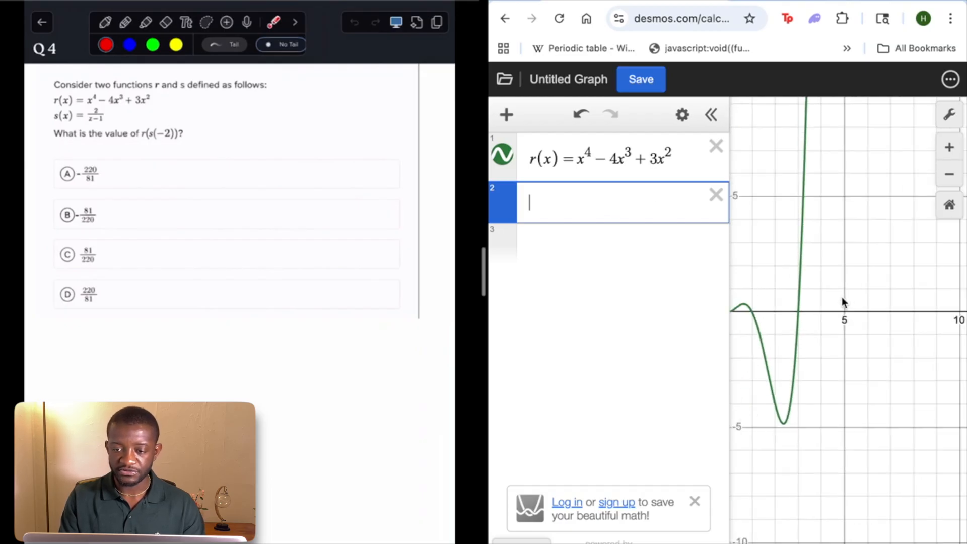
{"action": "scroll", "coordinate": [841, 297], "scroll_direction": "down", "scroll_amount": 5}
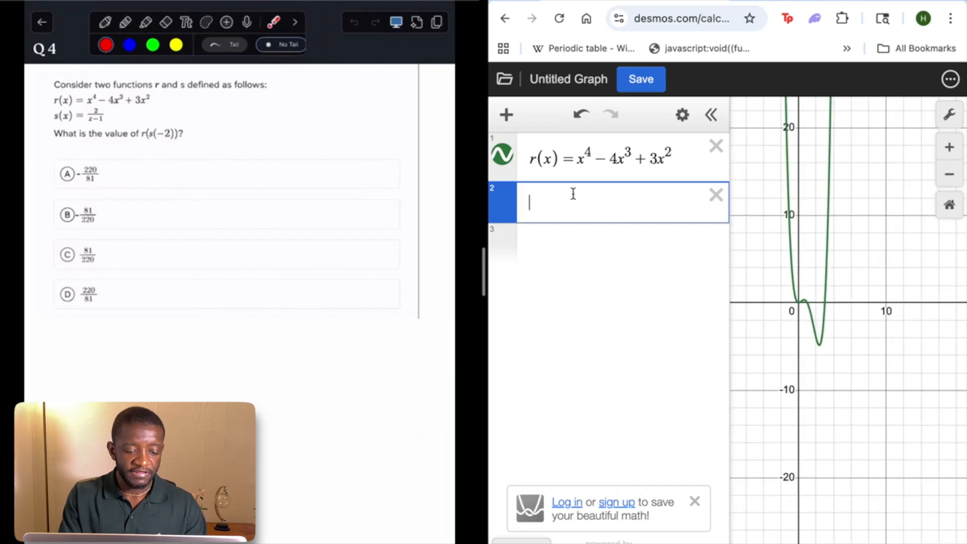
{"action": "type", "text": "s(x)="}
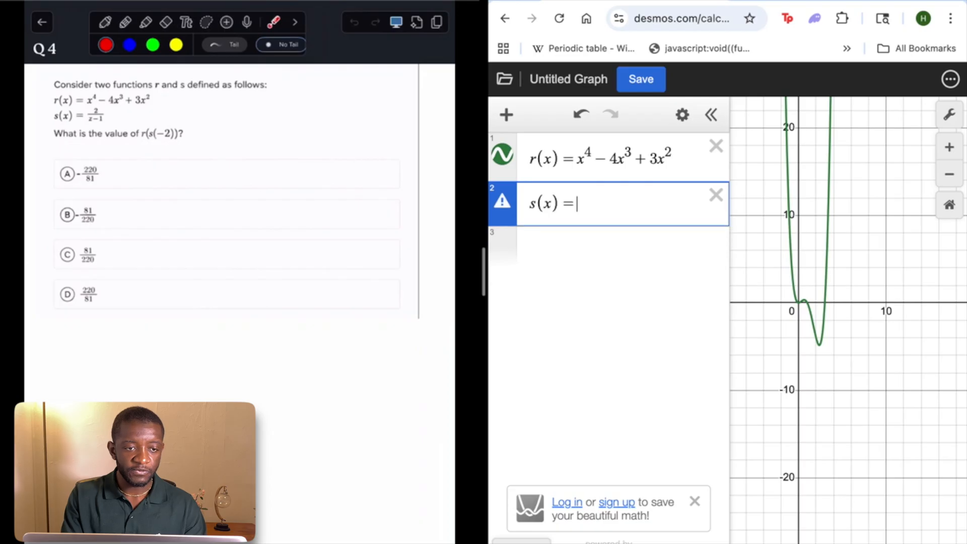
{"action": "type", "text": "2/x"}
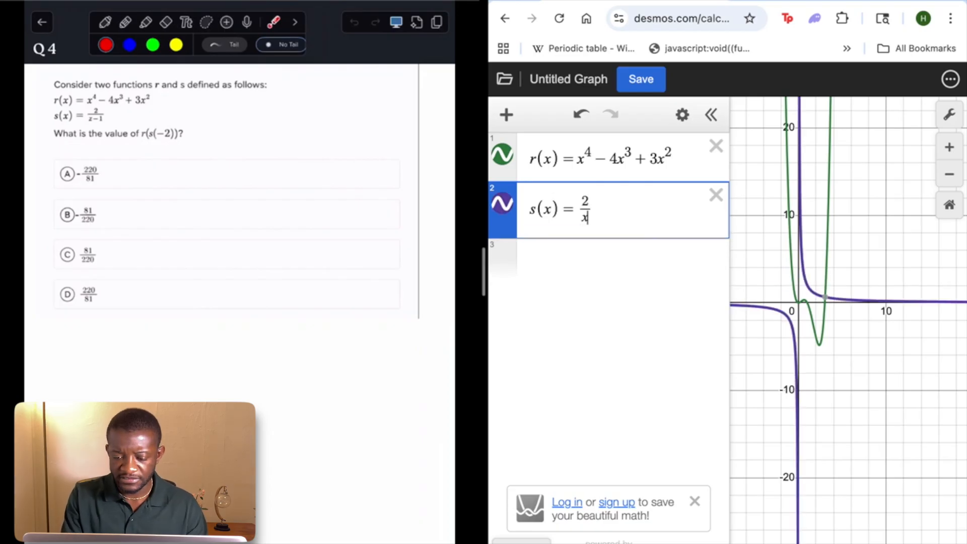
{"action": "type", "text": "-1"}
{"action": "key", "text": "Return"}
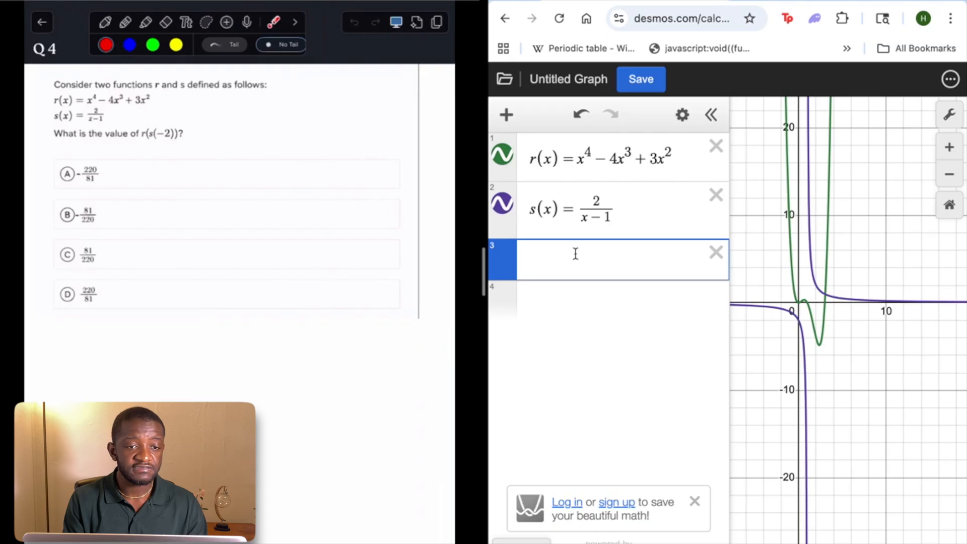
Evaluate r(s(−2)) in the third expression and convert the result to a fraction
{"action": "type", "text": "r"}
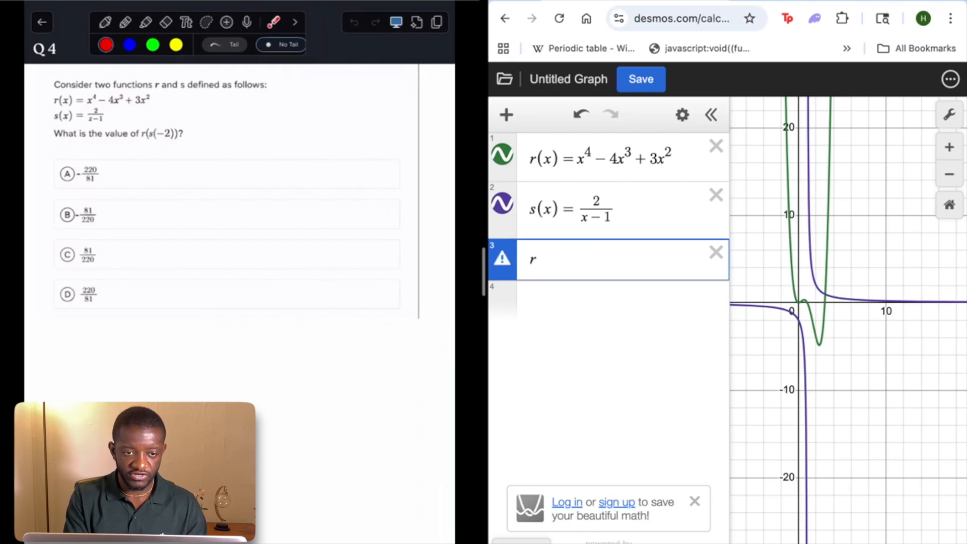
{"action": "type", "text": "(s("}
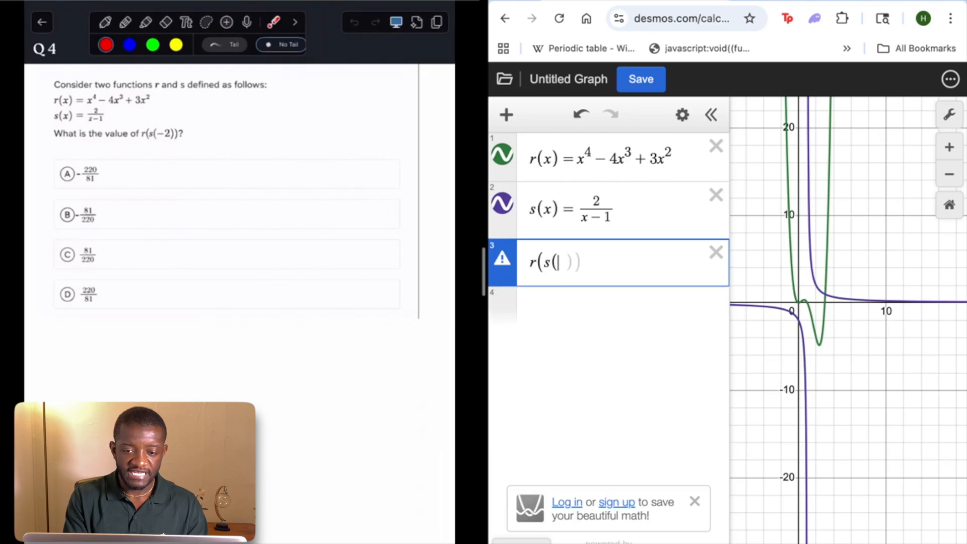
{"action": "type", "text": "-2)"}
{"action": "type", "text": ")"}
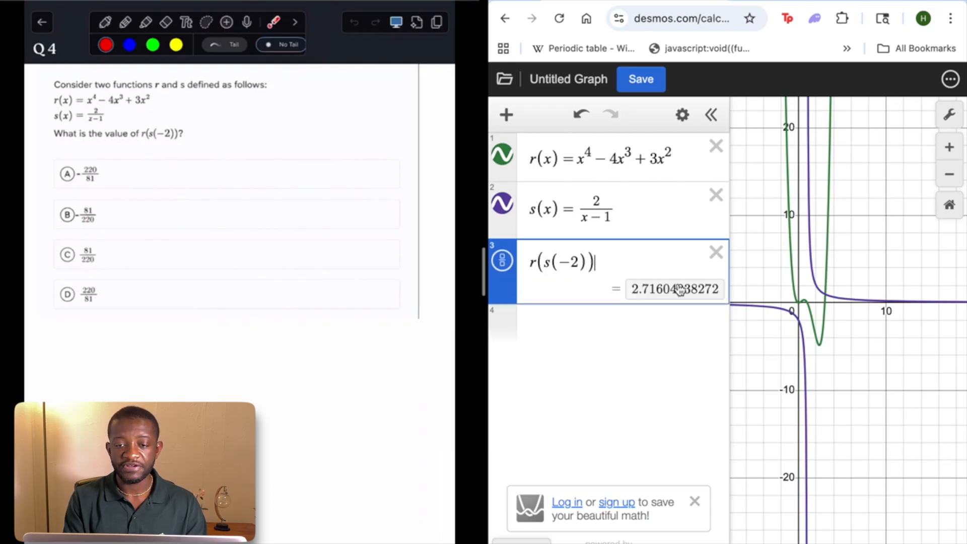
{"action": "left_click", "coordinate": [504, 261]}
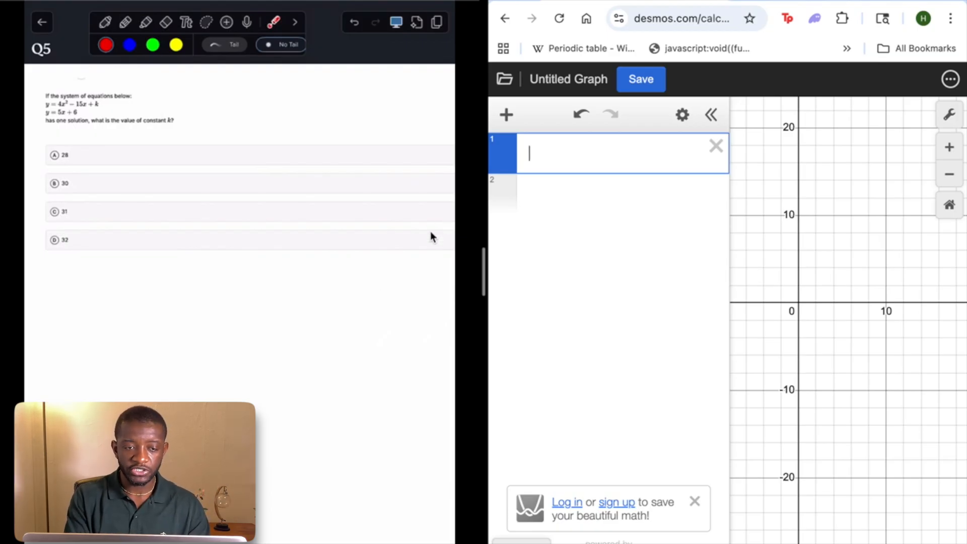
Enter the Q5 quadratic y = 4x^2 − 15x + k in the first expression and add a slider for k
{"action": "type", "text": "y=4"}
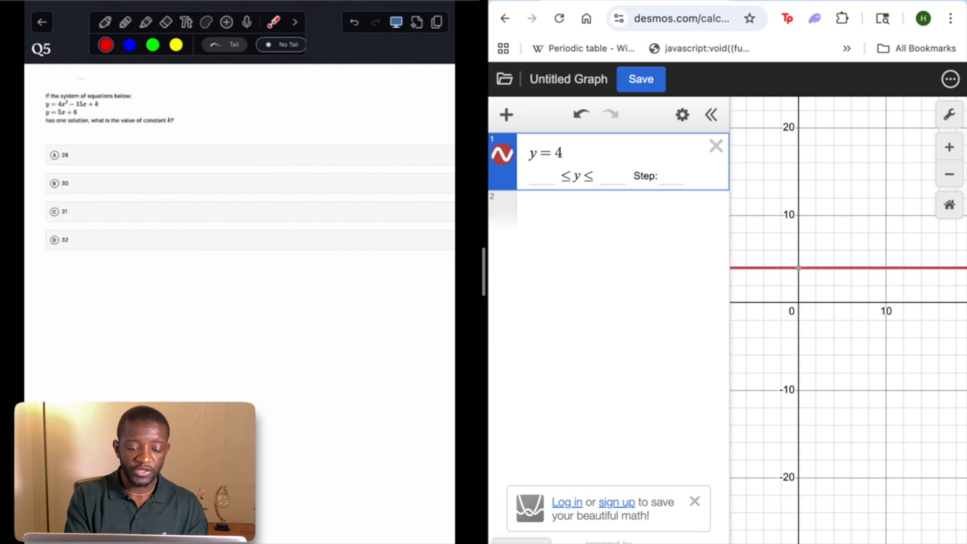
{"action": "type", "text": "x^2-"}
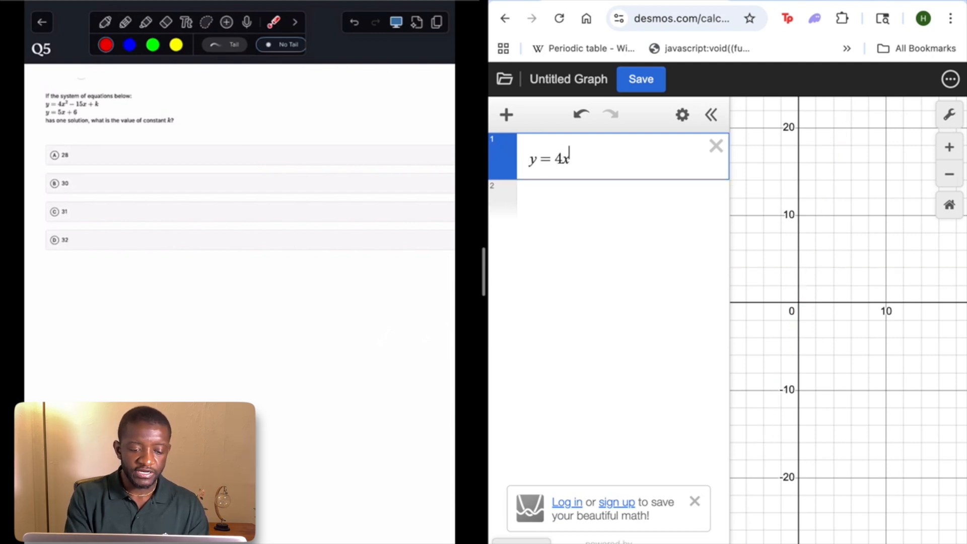
{"action": "type", "text": "15x+"}
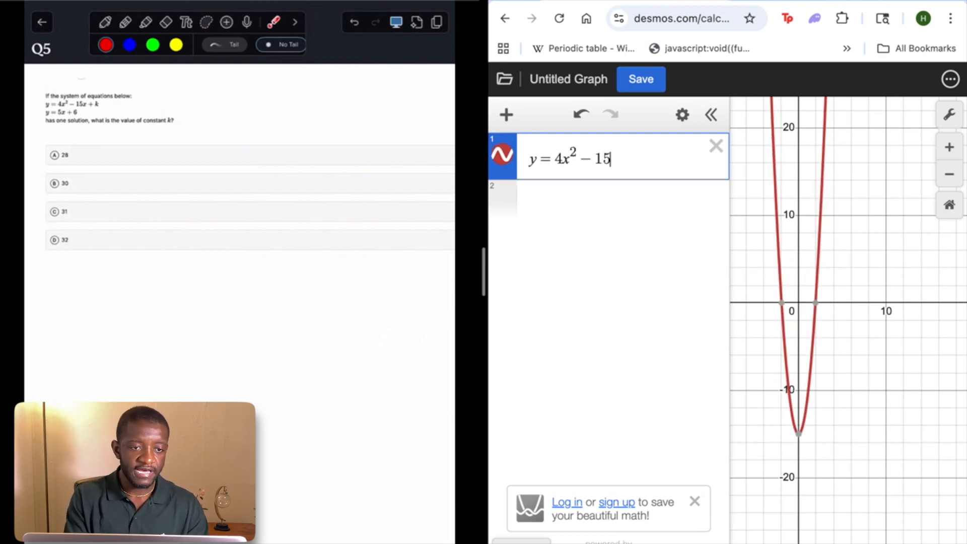
{"action": "type", "text": "k"}
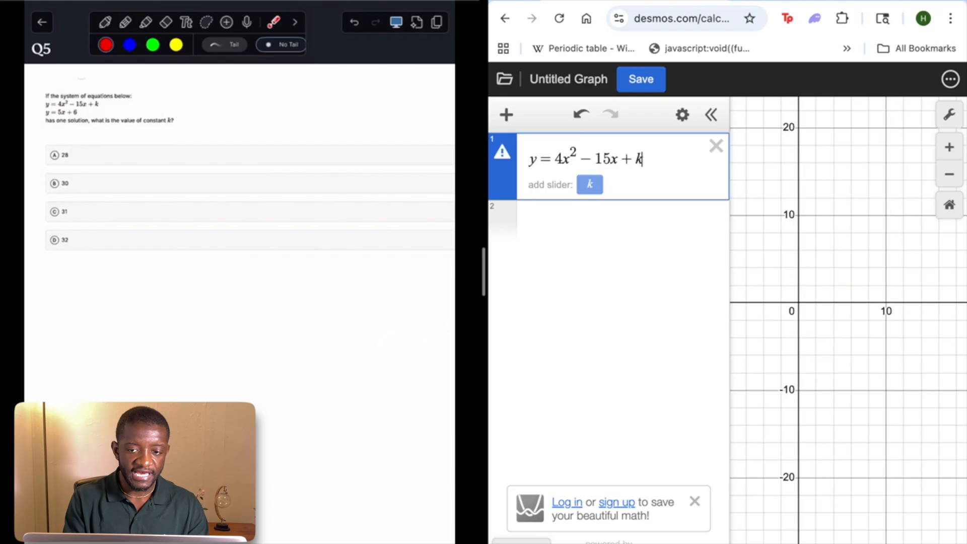
{"action": "left_click", "coordinate": [591, 185]}
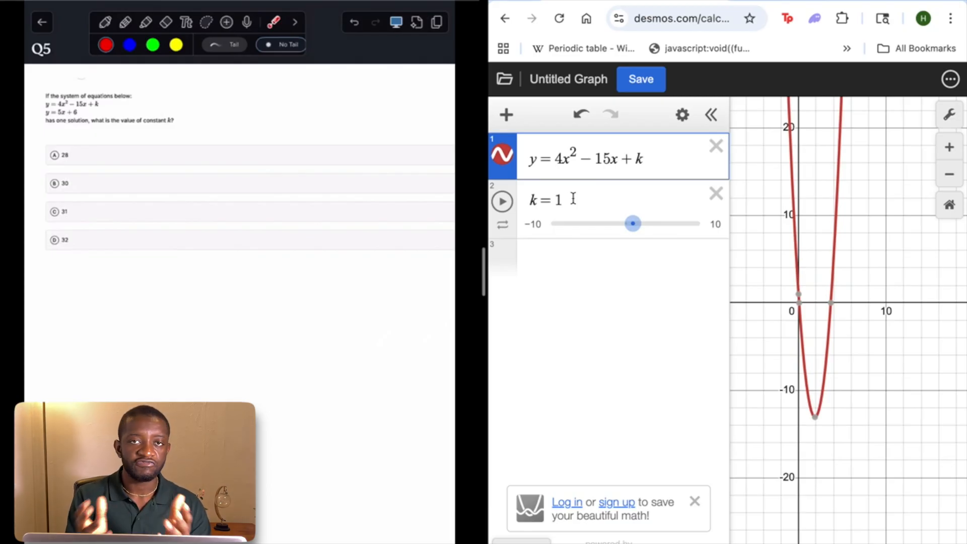
Graph the line y = 5x + 6 in the third expression and inspect where it meets the parabola
{"action": "left_click", "coordinate": [548, 250]}
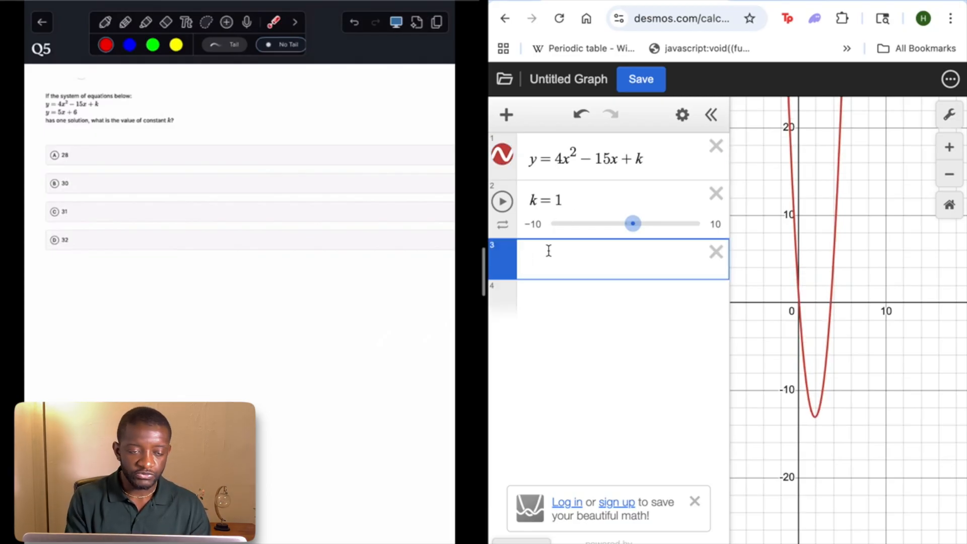
{"action": "type", "text": "y="}
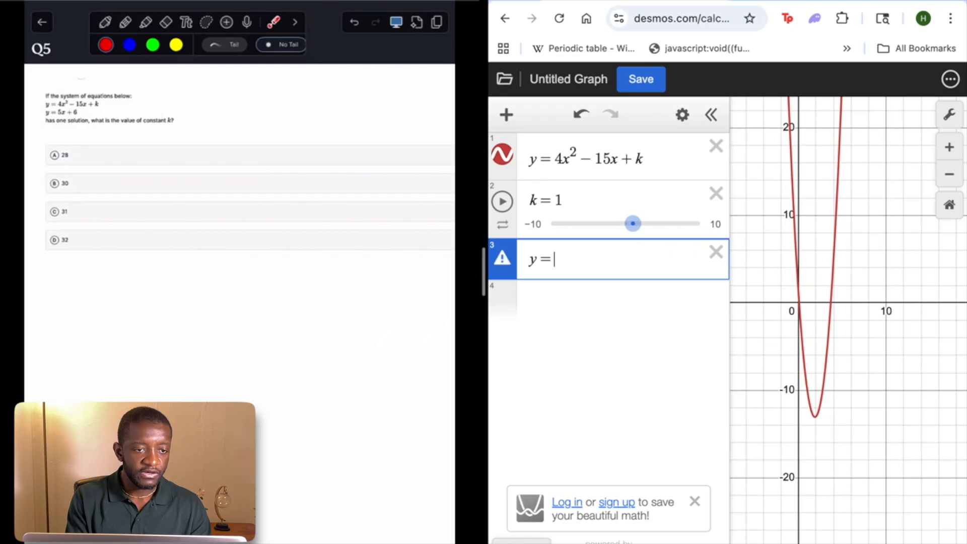
{"action": "type", "text": "5x+"}
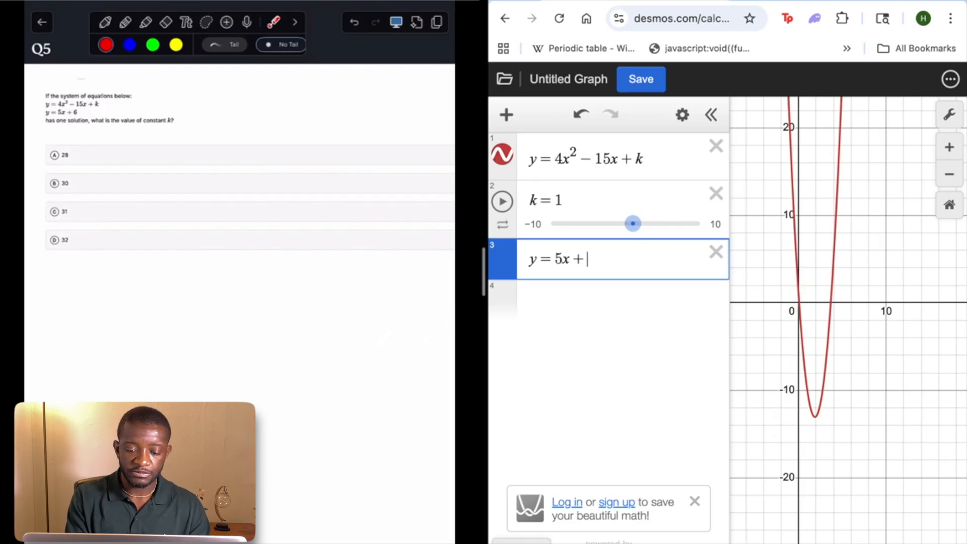
{"action": "type", "text": "6"}
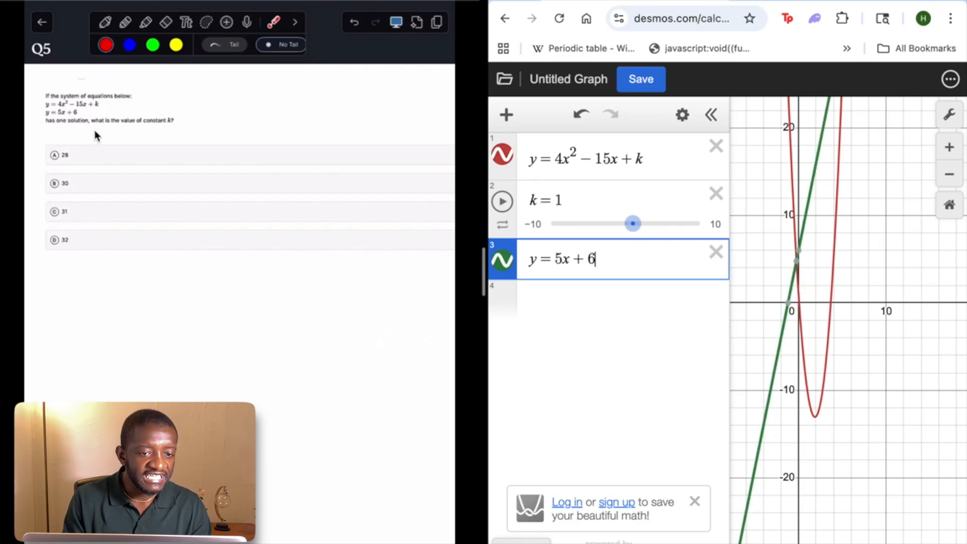
{"action": "left_click", "coordinate": [897, 238]}
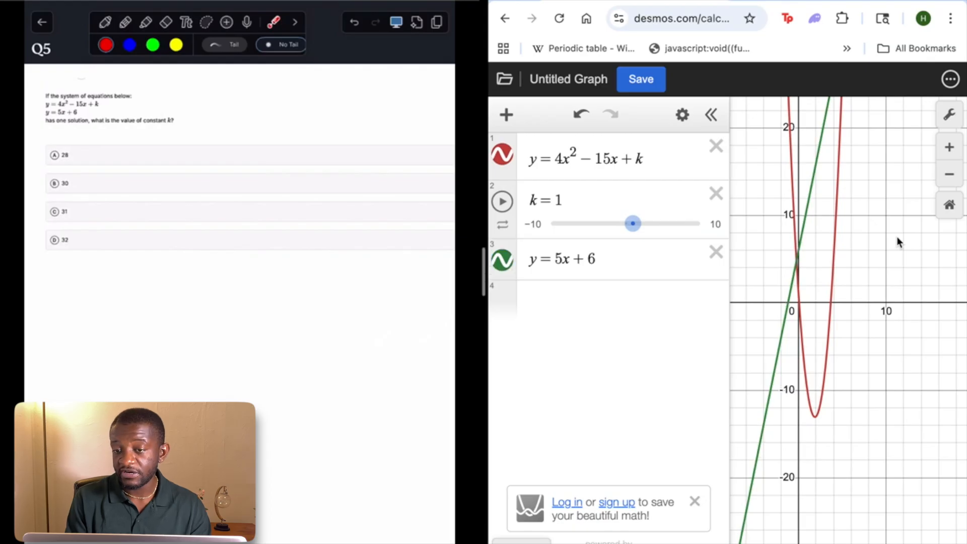
{"action": "left_click_drag", "start_coordinate": [896, 237], "coordinate": [872, 381]}
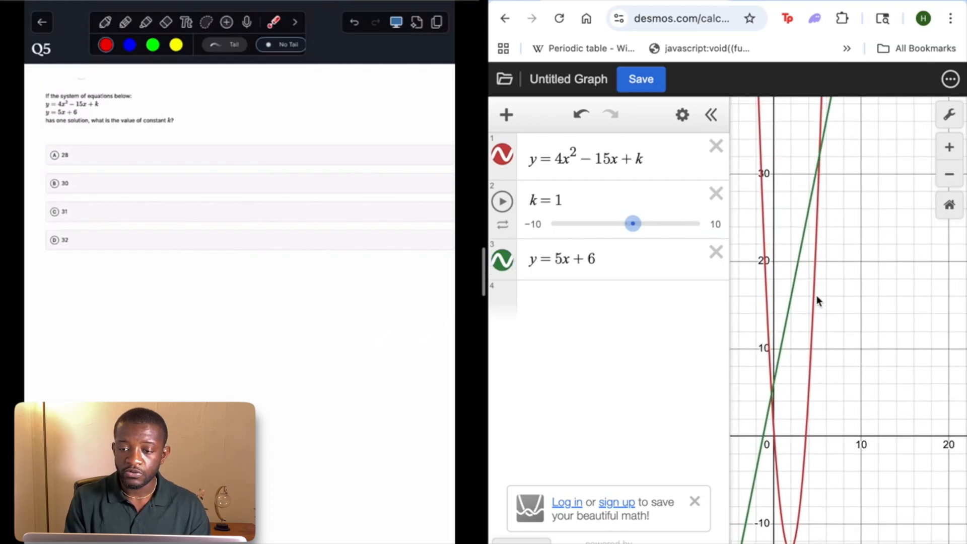
{"action": "left_click", "coordinate": [772, 392]}
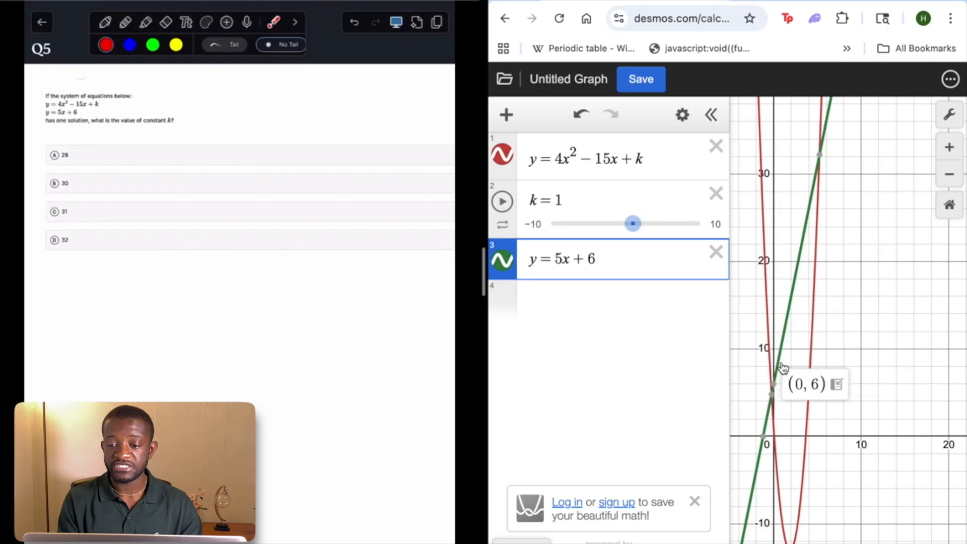
{"action": "mouse_move", "coordinate": [821, 162]}
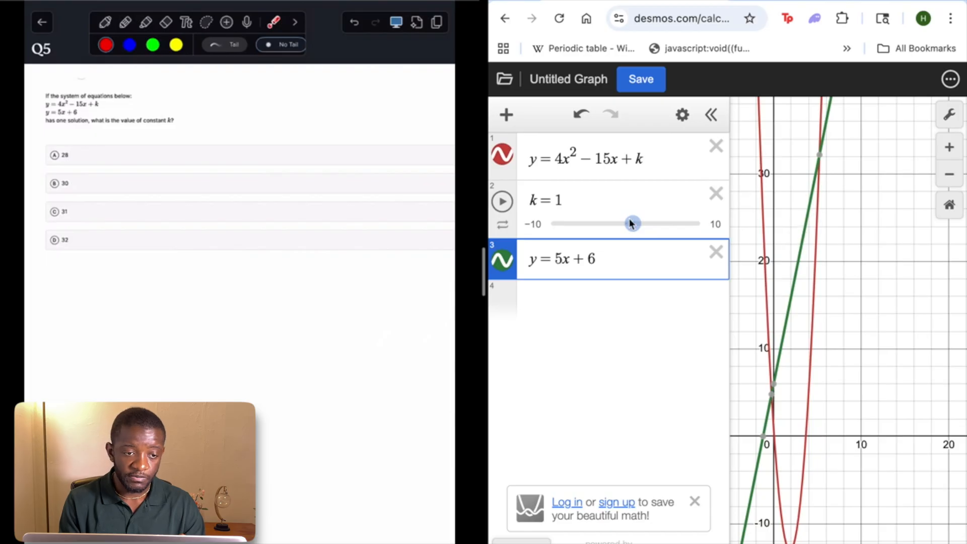
Try k = 28 and k = 30 in the slider expression, checking how often the parabola meets the line
{"action": "left_click", "coordinate": [563, 200]}
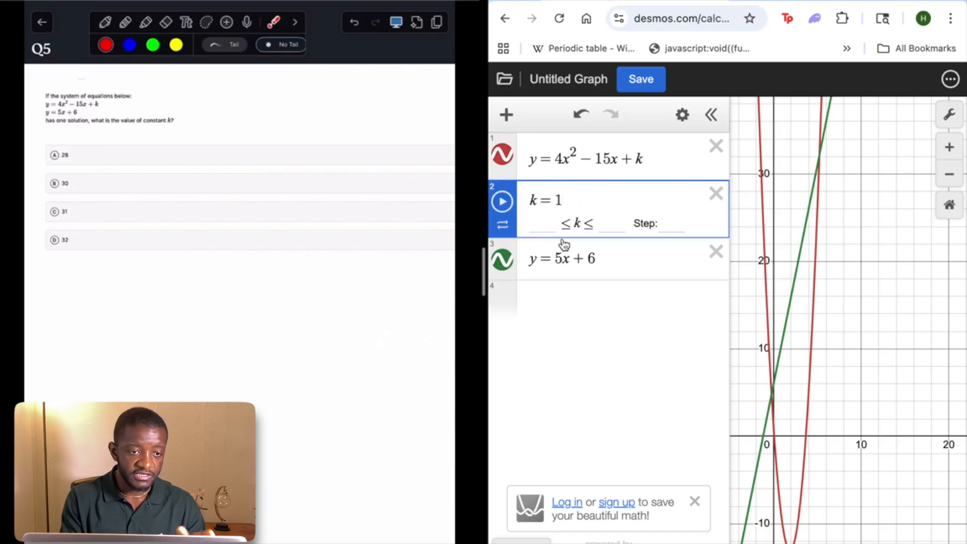
{"action": "key", "text": "BackSpace"}
{"action": "type", "text": "28"}
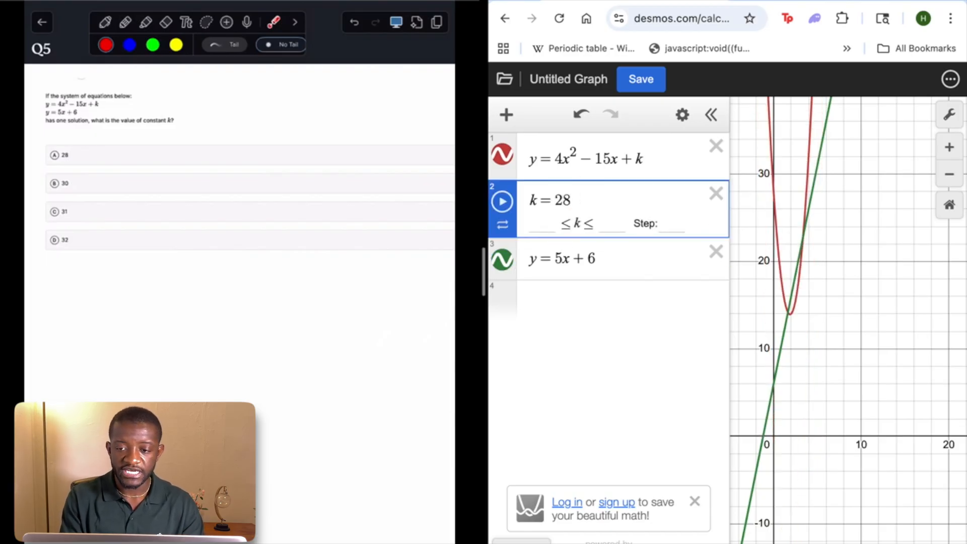
{"action": "left_click", "coordinate": [787, 307]}
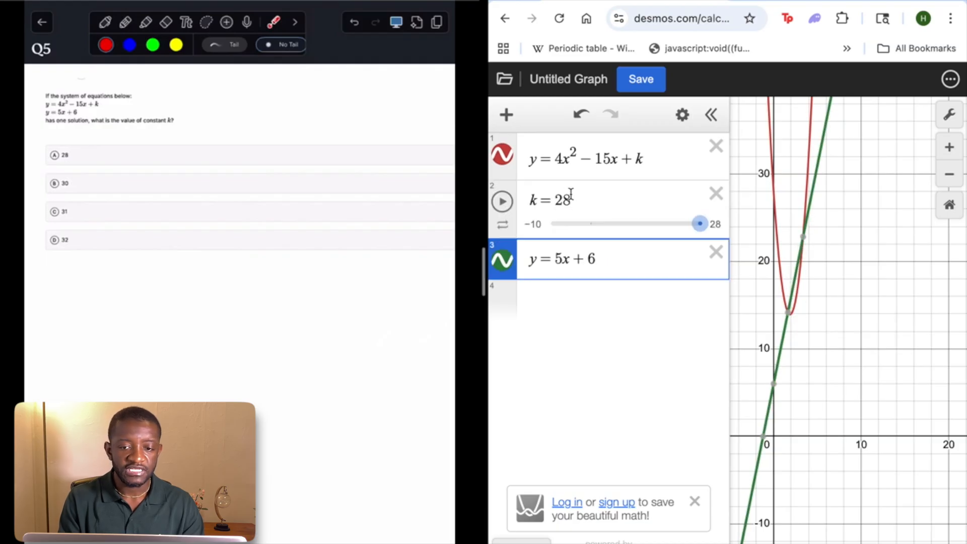
{"action": "key", "text": "Up"}
{"action": "key", "text": "BackSpace"}
{"action": "key", "text": "BackSpace"}
{"action": "type", "text": "30"}
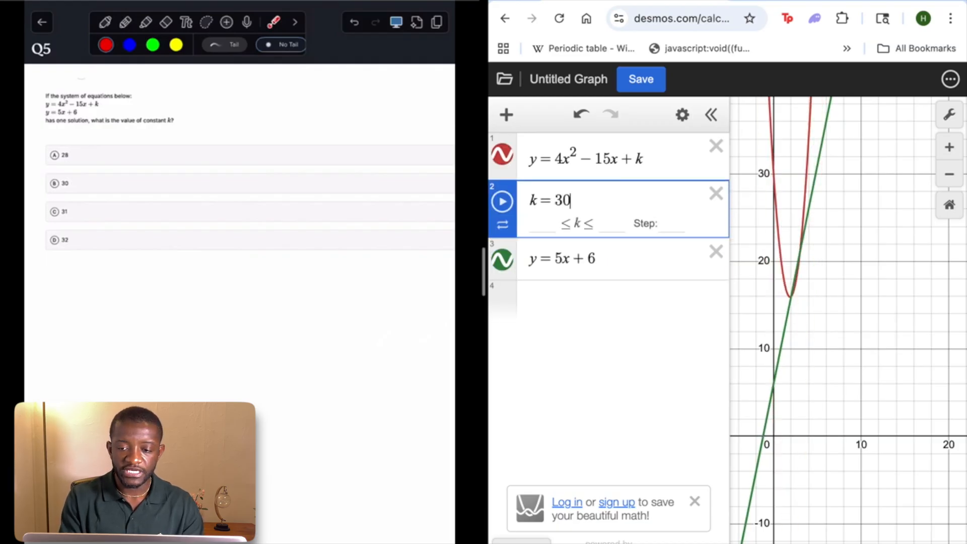
Set k to 31 and examine closely where the parabola and the line touch
{"action": "key", "text": "BackSpace"}
{"action": "key", "text": "BackSpace"}
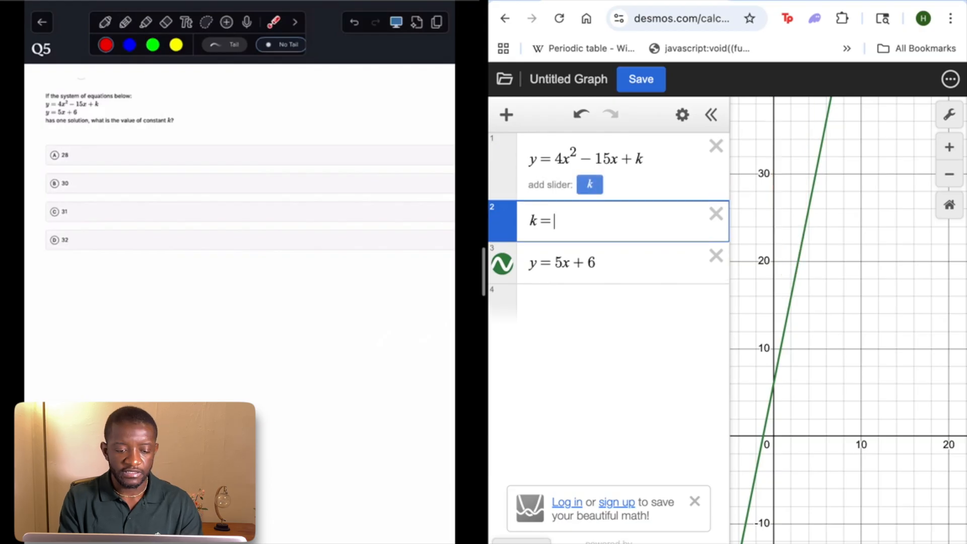
{"action": "type", "text": "31"}
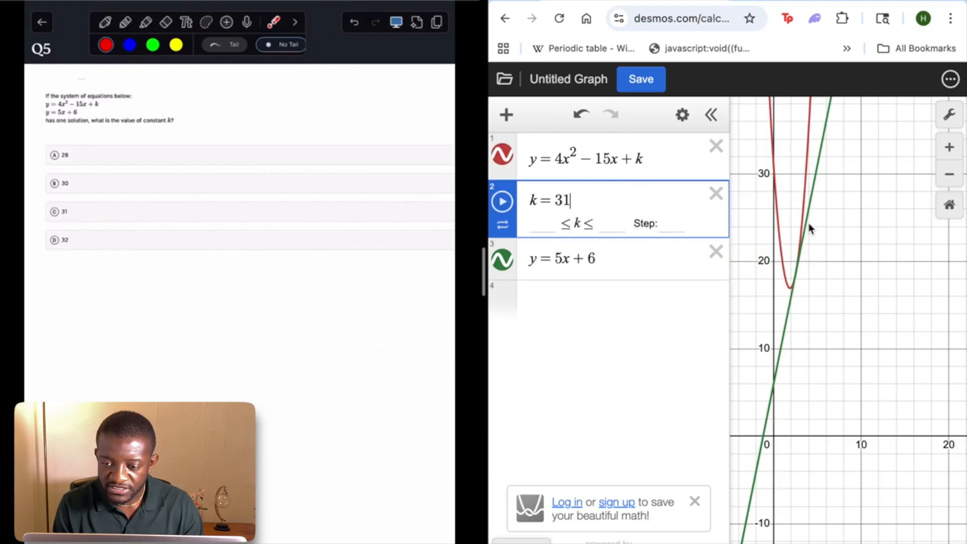
{"action": "scroll", "coordinate": [802, 264], "scroll_direction": "up", "scroll_amount": 10}
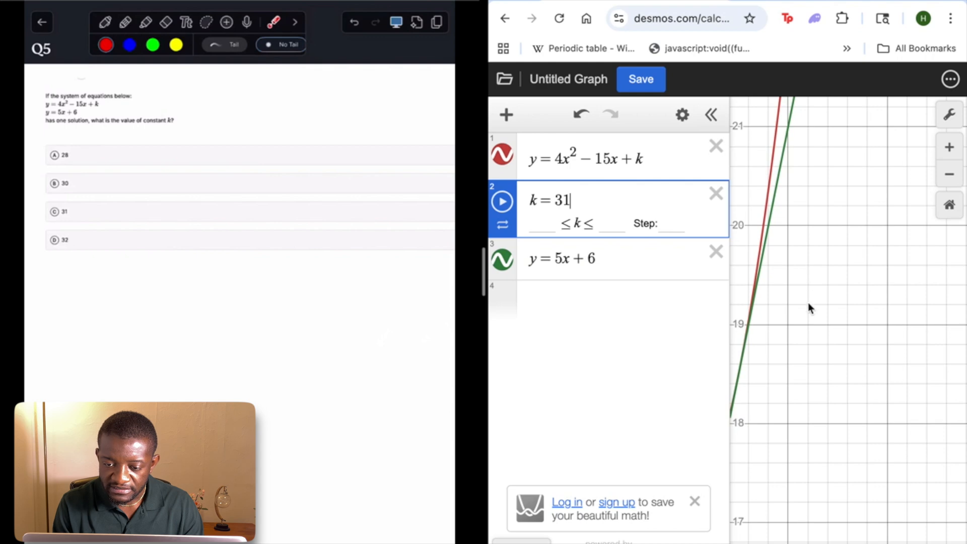
{"action": "left_click_drag", "start_coordinate": [808, 303], "coordinate": [868, 295]}
{"action": "scroll", "coordinate": [884, 265], "scroll_direction": "down", "scroll_amount": 5}
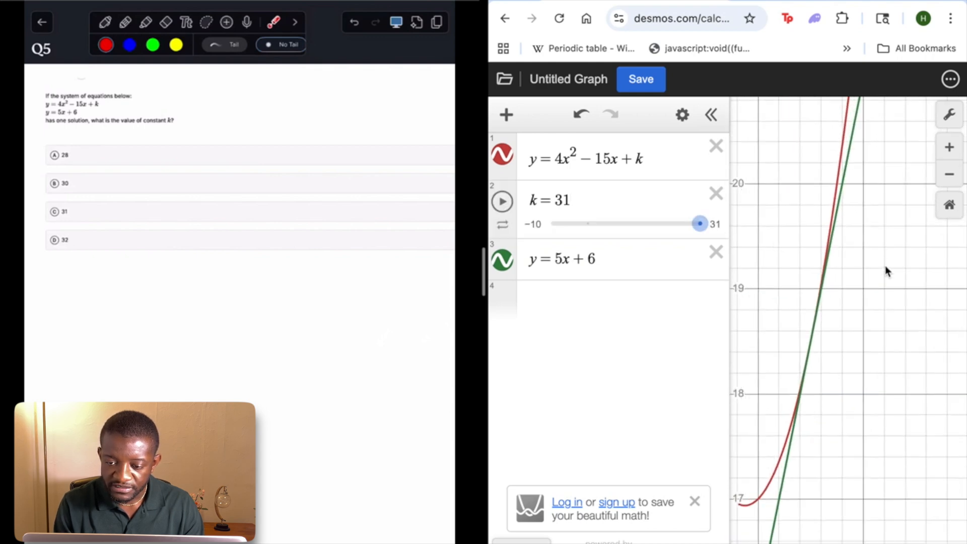
Test k = 32 against the line and set k back to 31
{"action": "left_click", "coordinate": [585, 204]}
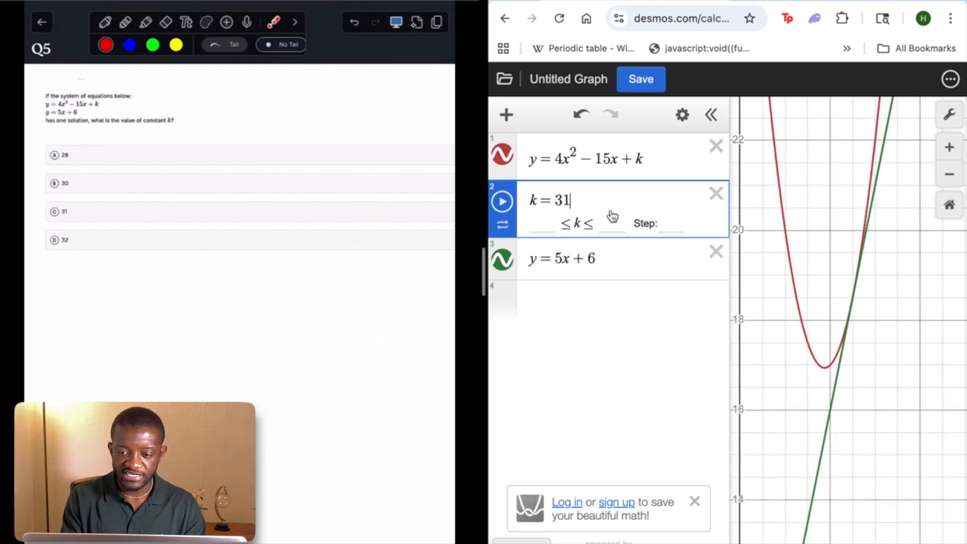
{"action": "key", "text": "BackSpace"}
{"action": "type", "text": "2"}
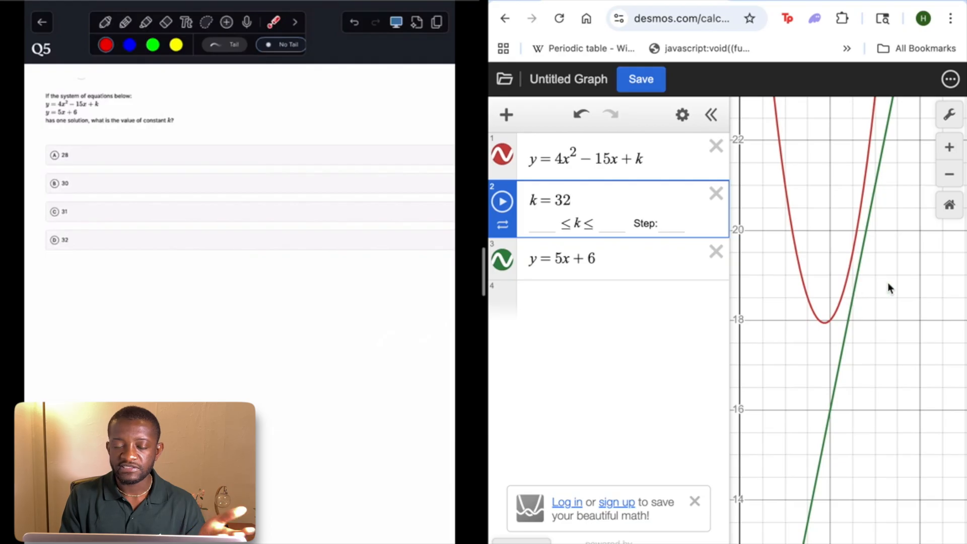
{"action": "key", "text": "BackSpace"}
{"action": "type", "text": "1"}
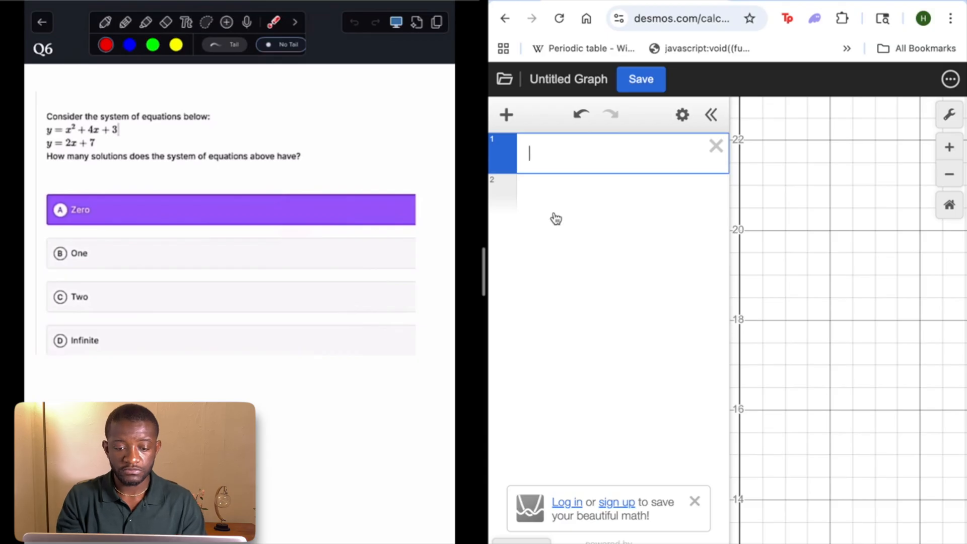
Enter the Q6 quadratic y = x^2 + 4x + 3 in the first expression
{"action": "type", "text": "y"}
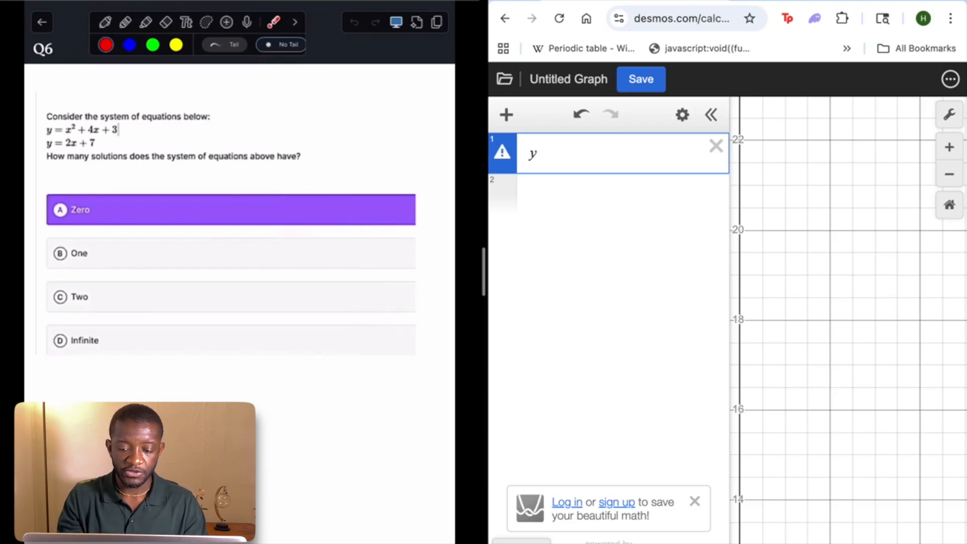
{"action": "type", "text": "=x^2"}
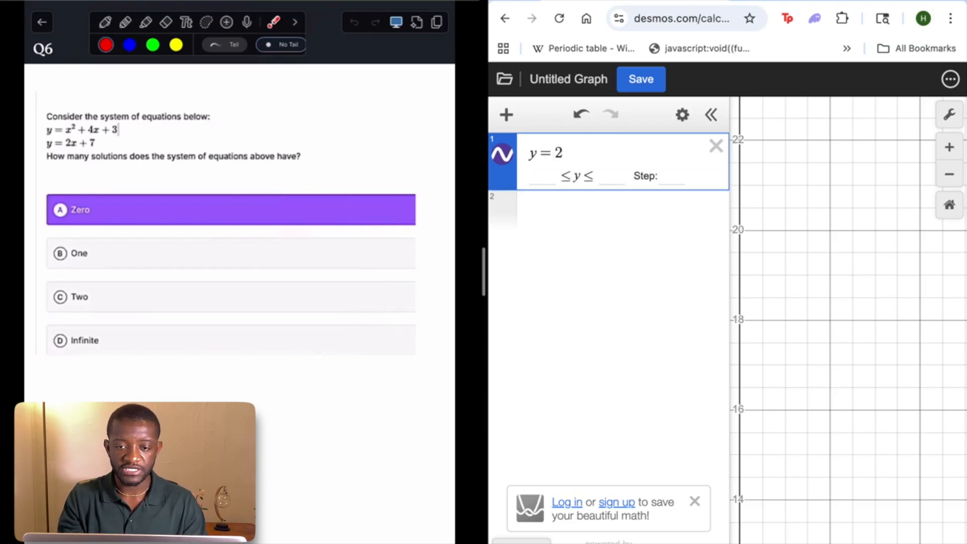
{"action": "key", "text": "BackSpace"}
{"action": "type", "text": "x^2"}
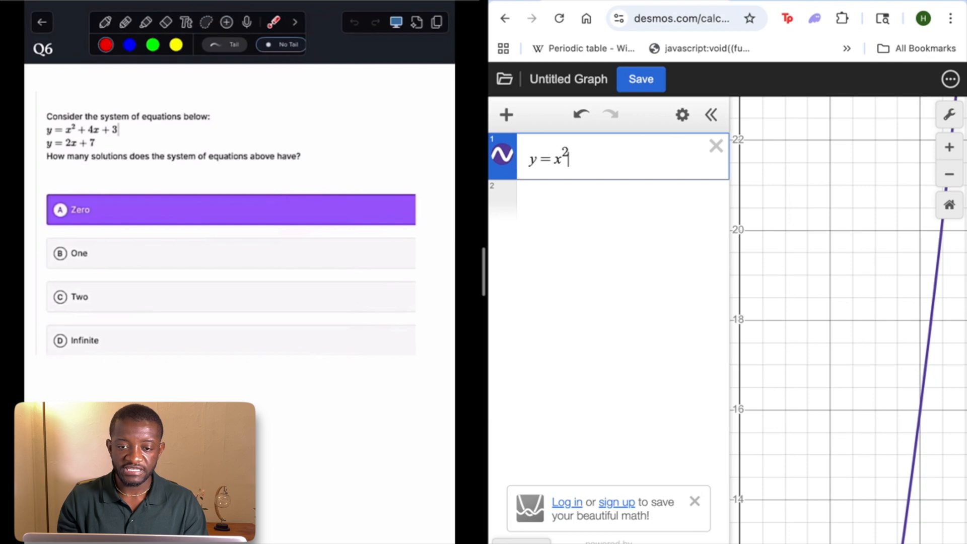
{"action": "key", "text": "Right"}
{"action": "type", "text": "+4x"}
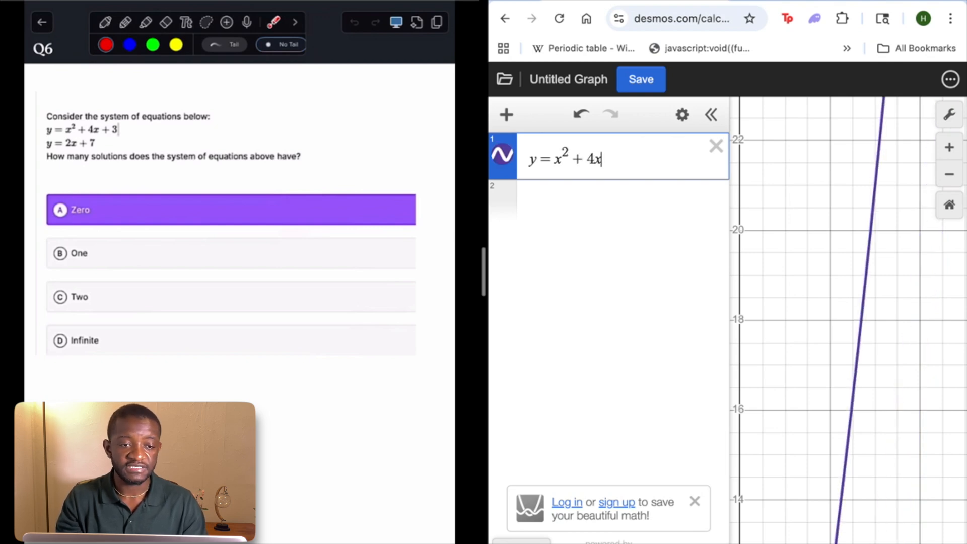
{"action": "type", "text": "+3"}
Enter the line y = 2x + 7 in the second expression and examine its intersections with the parabola
{"action": "left_click", "coordinate": [559, 202]}
{"action": "type", "text": "y=2"}
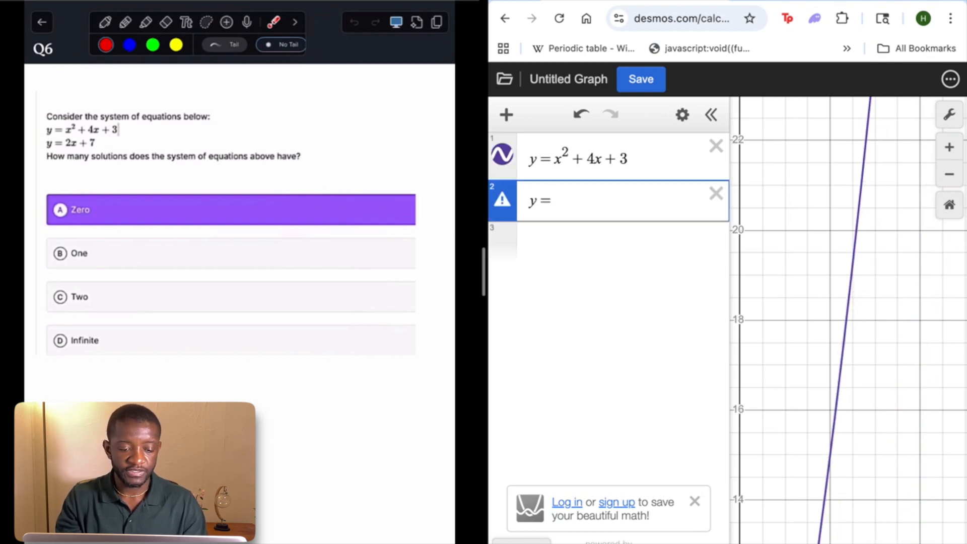
{"action": "type", "text": "x+7"}
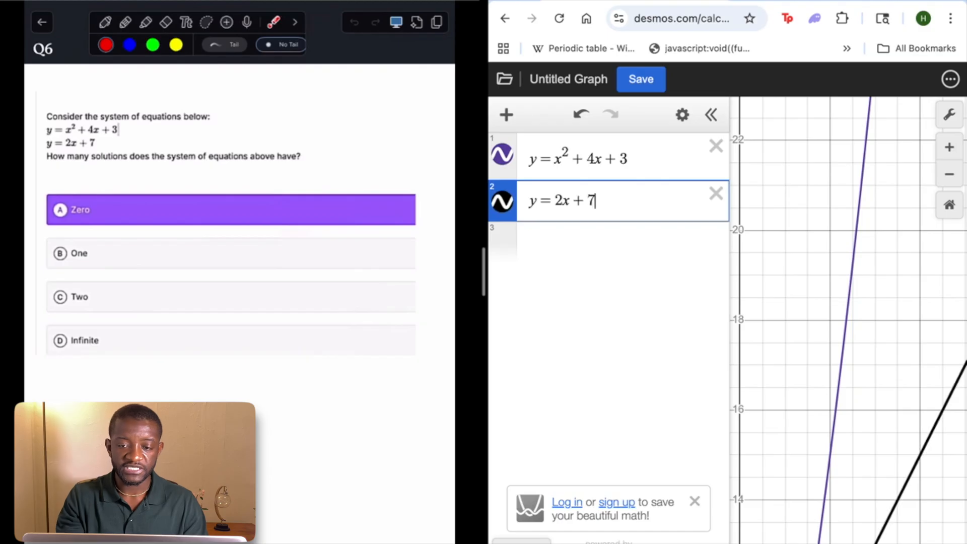
{"action": "left_click_drag", "start_coordinate": [868, 335], "coordinate": [885, 77]}
{"action": "scroll", "coordinate": [854, 410], "scroll_direction": "down", "scroll_amount": 5}
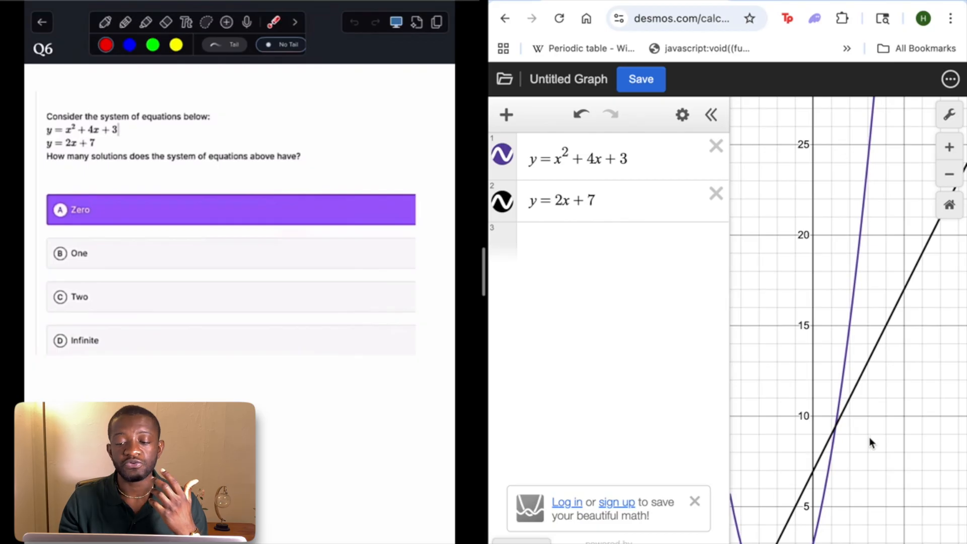
{"action": "left_click_drag", "start_coordinate": [870, 443], "coordinate": [924, 313]}
{"action": "scroll", "coordinate": [924, 313], "scroll_direction": "down", "scroll_amount": 4}
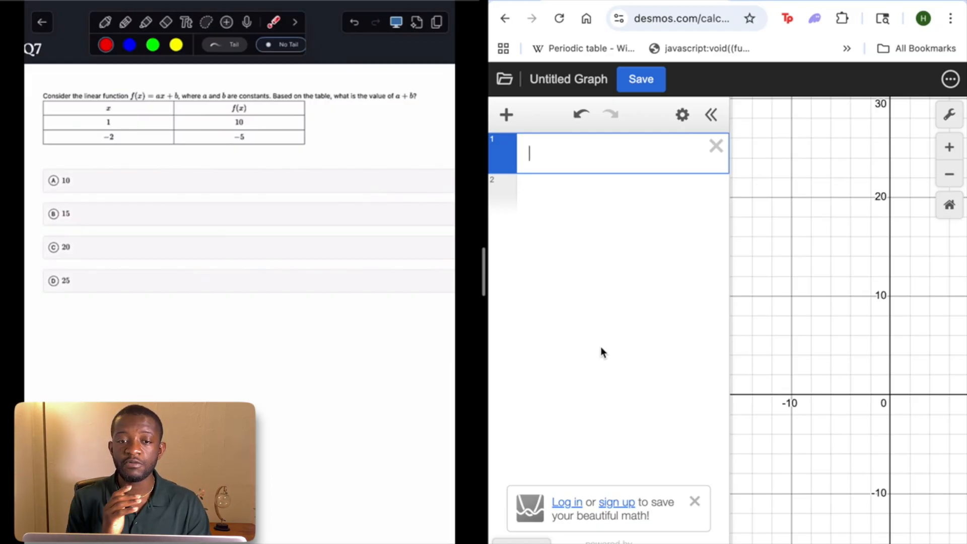
Create a table for Q7 containing the points (1, 10) and (−2, −5)
{"action": "type", "text": "table"}
{"action": "key", "text": "Return"}
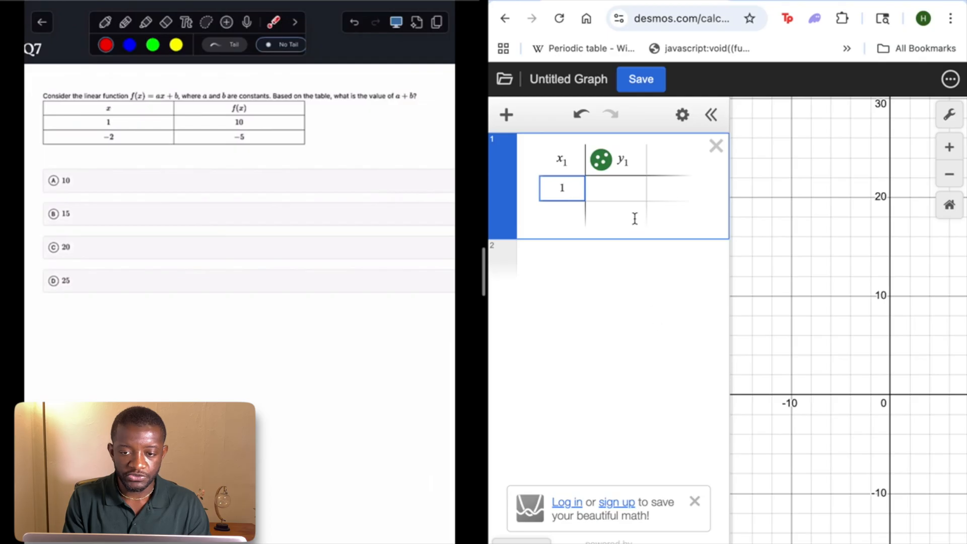
{"action": "left_click", "coordinate": [629, 196]}
{"action": "type", "text": "10"}
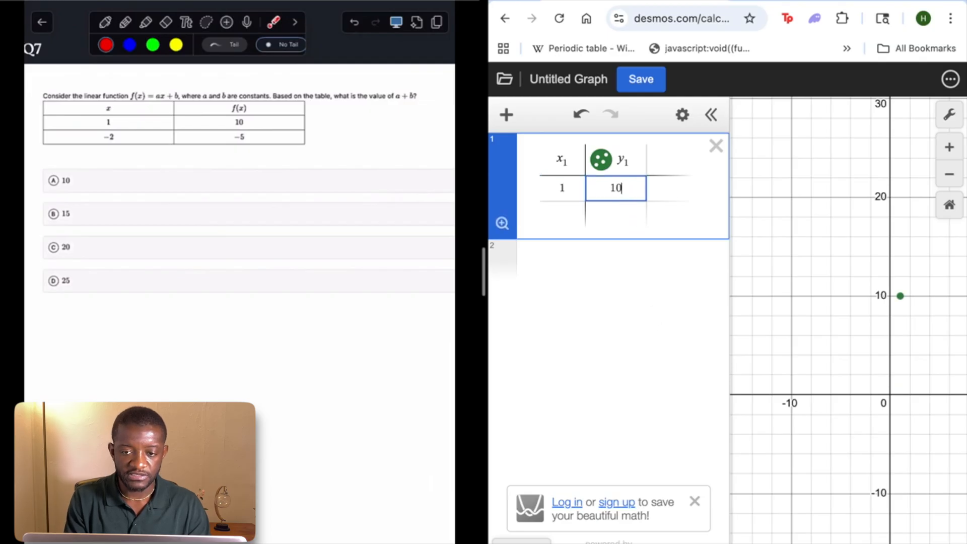
{"action": "left_click", "coordinate": [558, 213]}
{"action": "type", "text": "-2"}
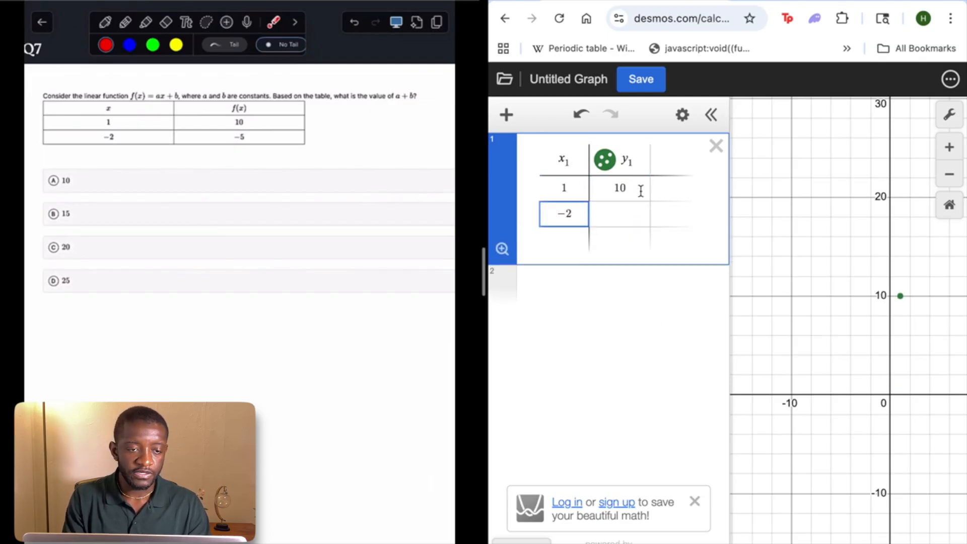
{"action": "left_click", "coordinate": [623, 211]}
{"action": "type", "text": "-5"}
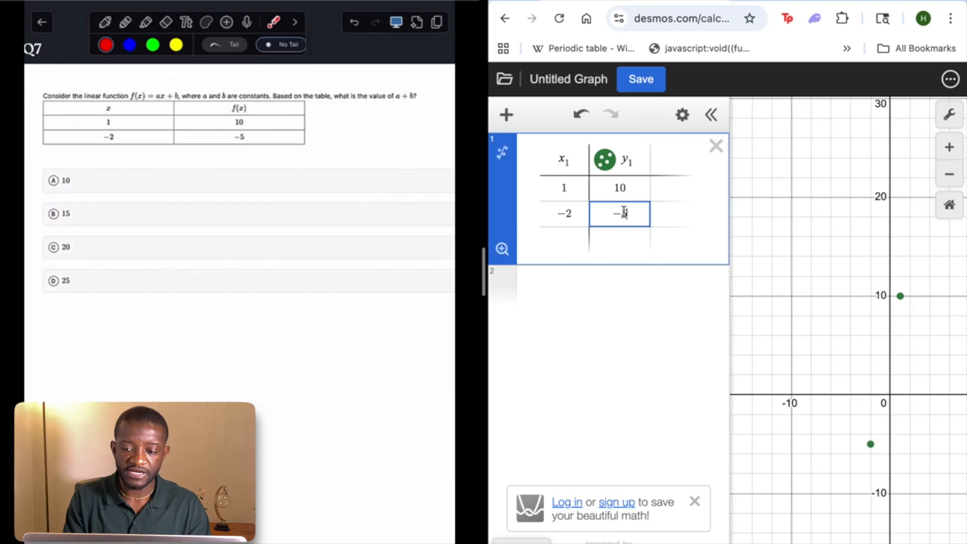
Fit a linear regression to the table's points and highlight the resulting equation
{"action": "left_click", "coordinate": [503, 158]}
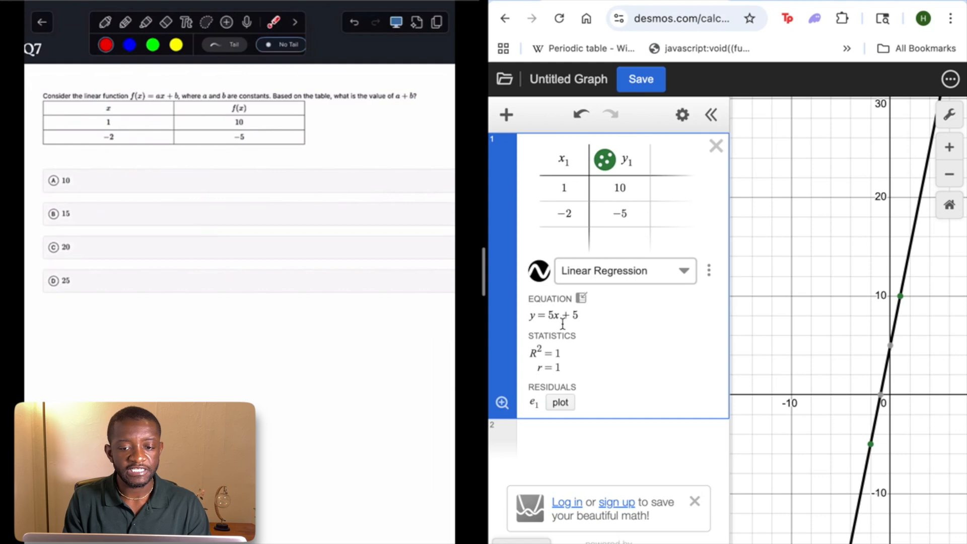
{"action": "left_click_drag", "start_coordinate": [530, 318], "coordinate": [587, 329]}
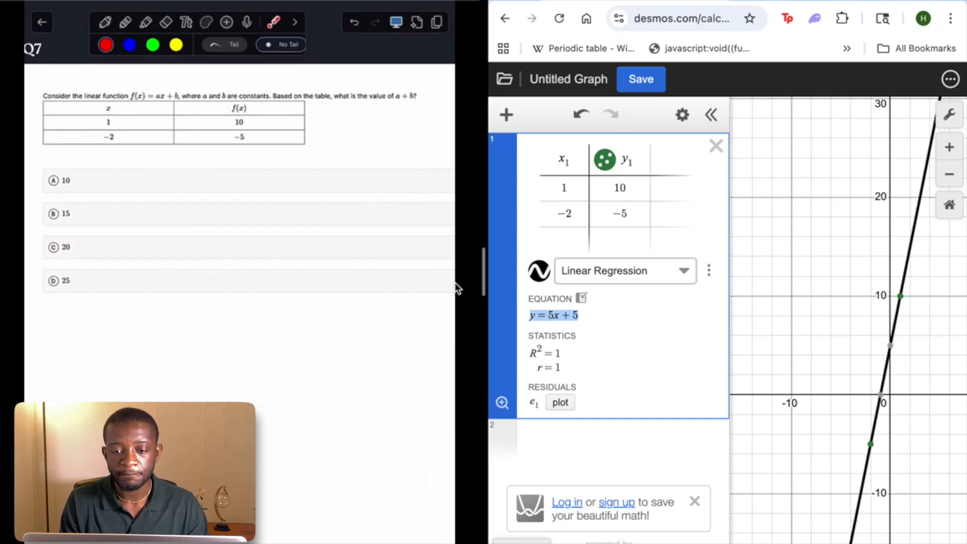
{"action": "left_click", "coordinate": [553, 319]}
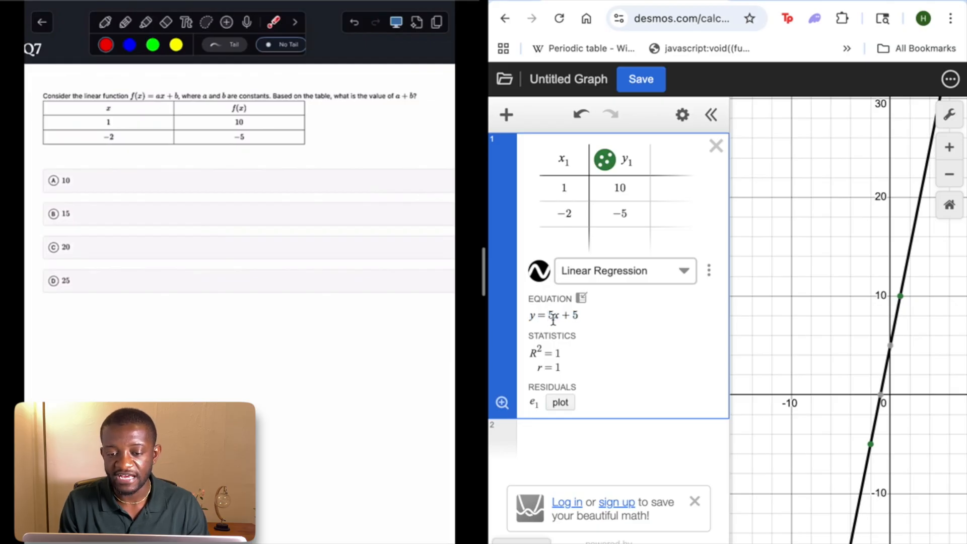
{"action": "triple_click", "coordinate": [553, 319]}
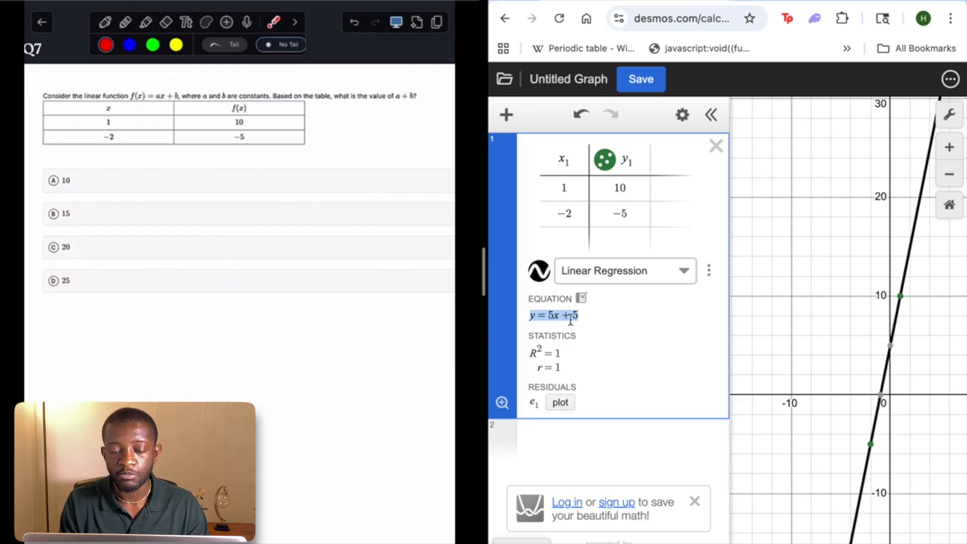
{"action": "double_click", "coordinate": [553, 317]}
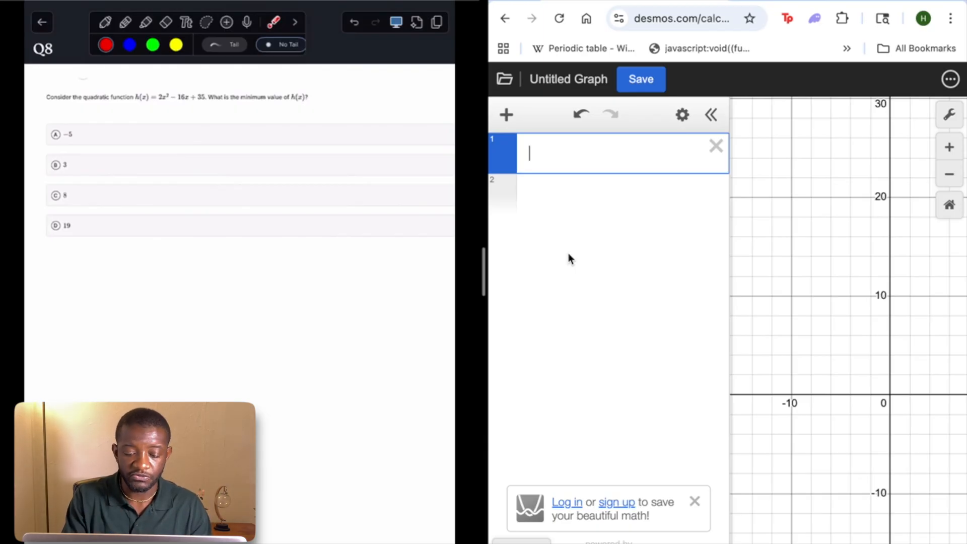
Enter the Q8 quadratic h(x) = 2x^2 − 16x + 35 in the first expression
{"action": "type", "text": "h(x) "}
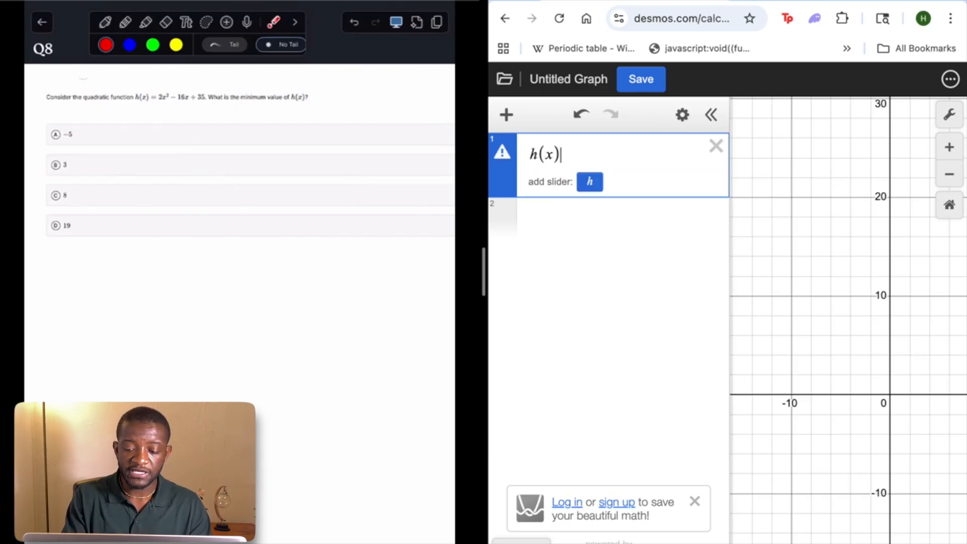
{"action": "type", "text": "= 2"}
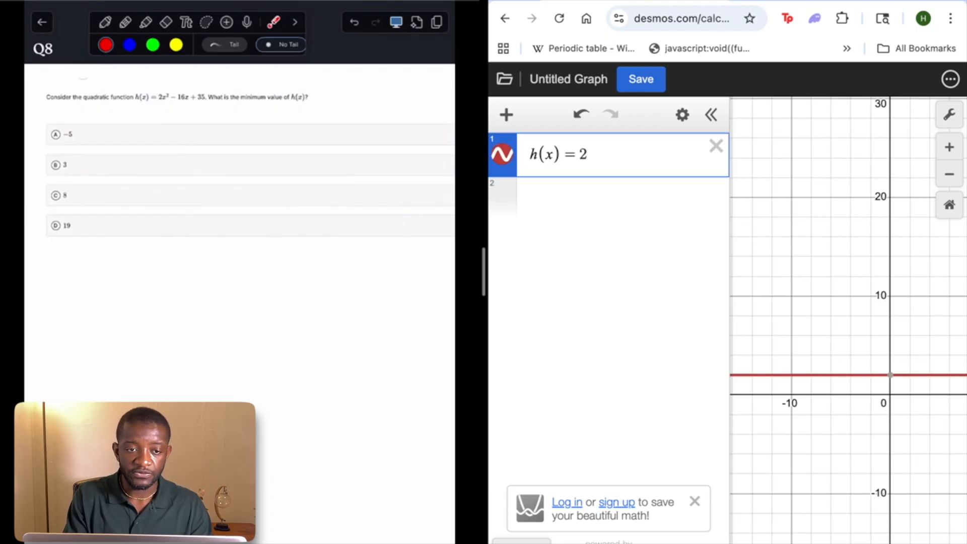
{"action": "type", "text": "x^2 - 16"}
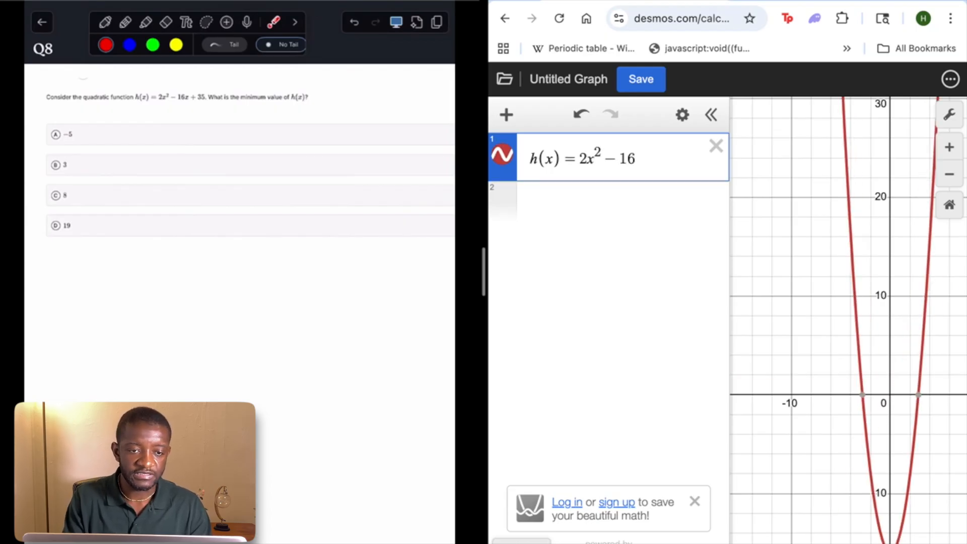
{"action": "type", "text": "x + 35"}
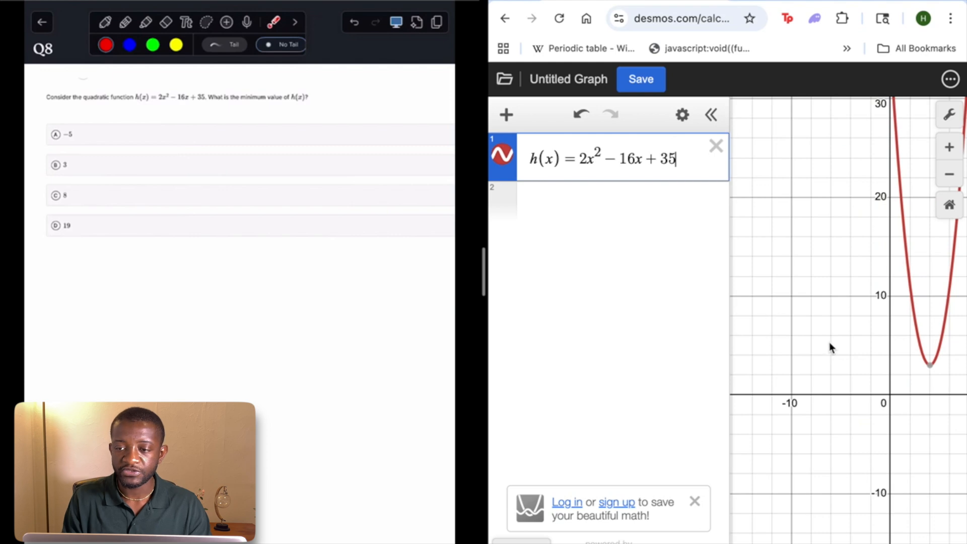
{"action": "left_click_drag", "start_coordinate": [912, 385], "coordinate": [803, 385]}
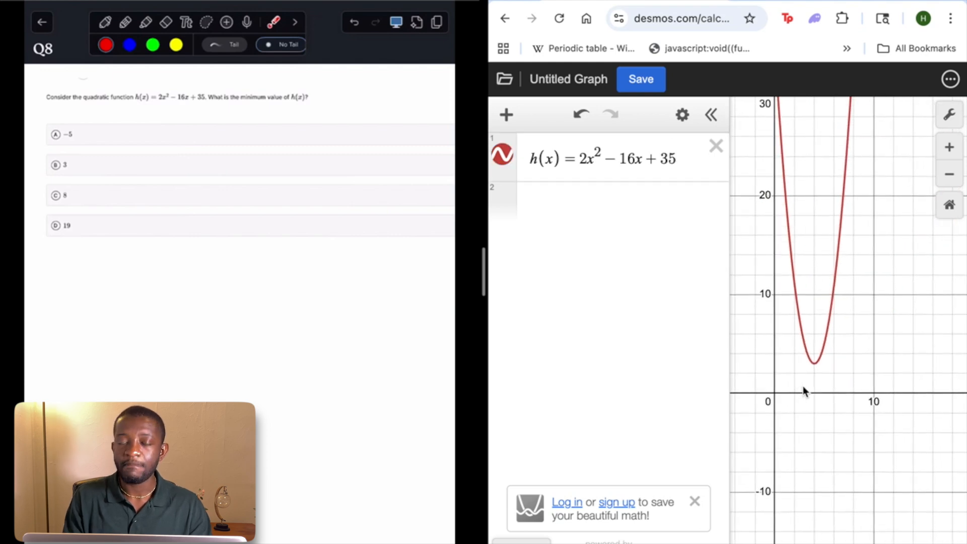
Try a leading coefficient of −2 in h(x), inspect the inverted parabola's vertex, and restore the positive coefficient
{"action": "left_click", "coordinate": [578, 161]}
{"action": "type", "text": "-"}
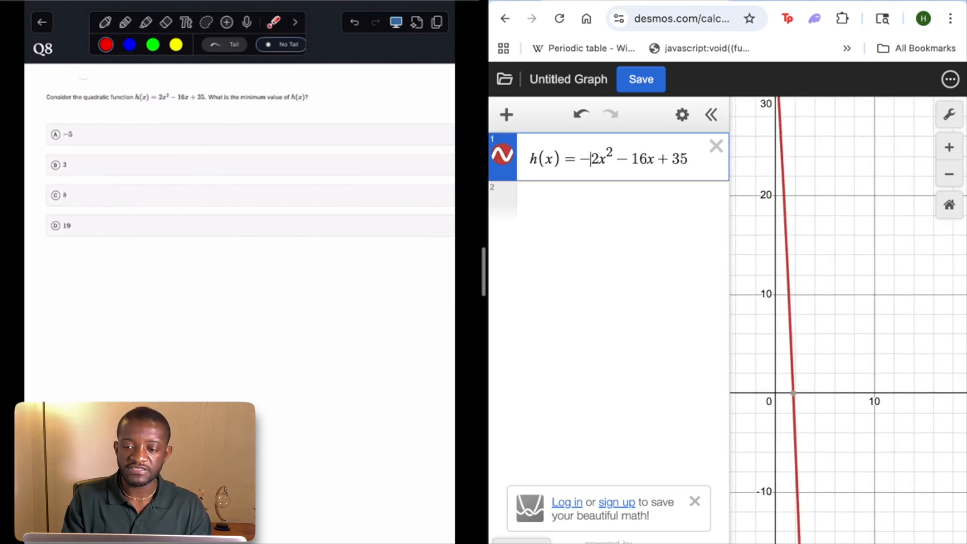
{"action": "scroll", "coordinate": [881, 284], "scroll_direction": "down", "scroll_amount": 5}
{"action": "left_click", "coordinate": [851, 171]}
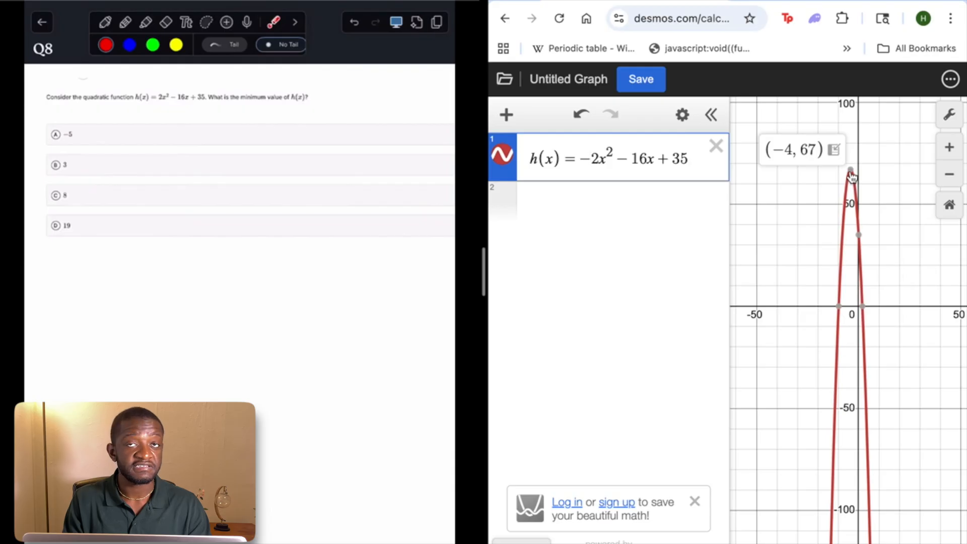
{"action": "left_click", "coordinate": [592, 166]}
{"action": "key", "text": "BackSpace"}
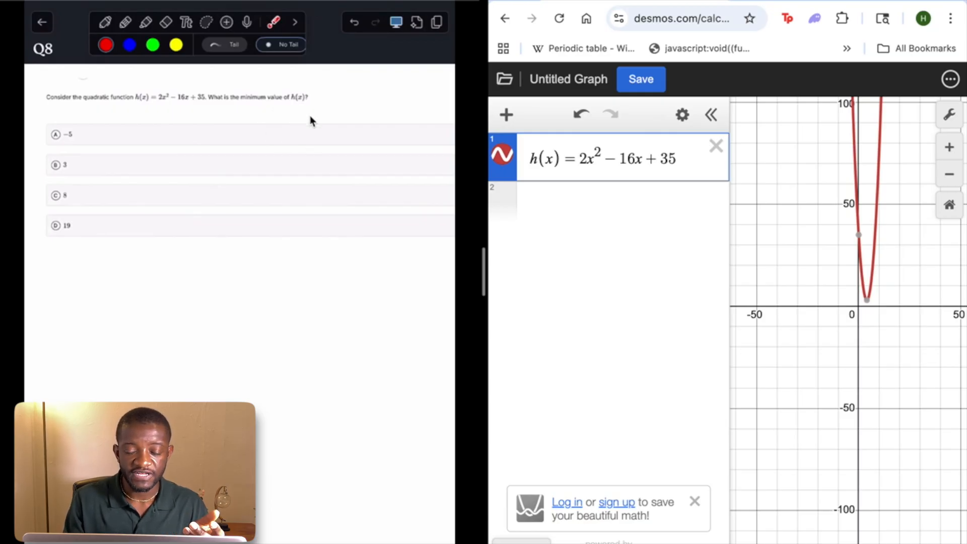
Show the coordinates of the upward-opening parabola's minimum point for Q8
{"action": "left_click", "coordinate": [867, 301]}
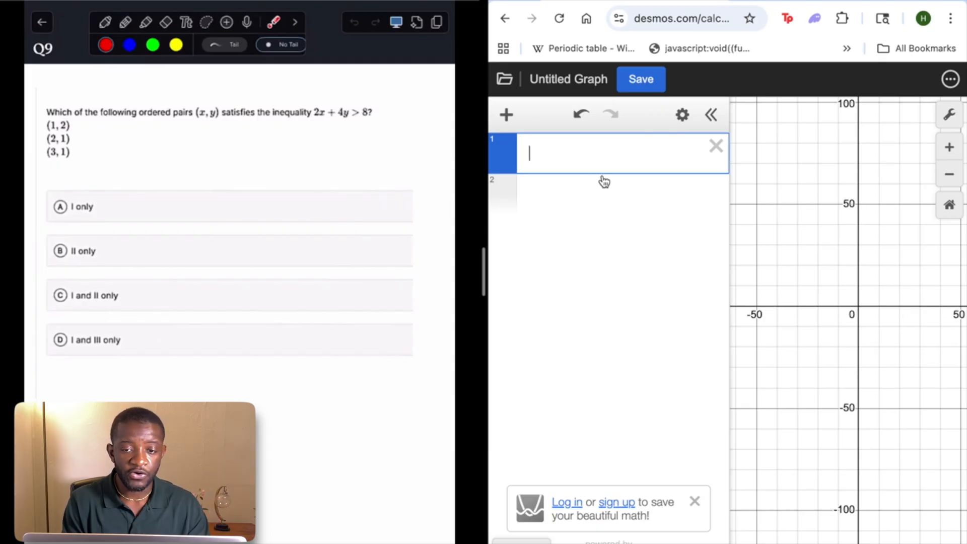
Enter the Q9 inequality 2x + 4y > 8 and plot the point (1, 2) below it
{"action": "type", "text": "2x+4y"}
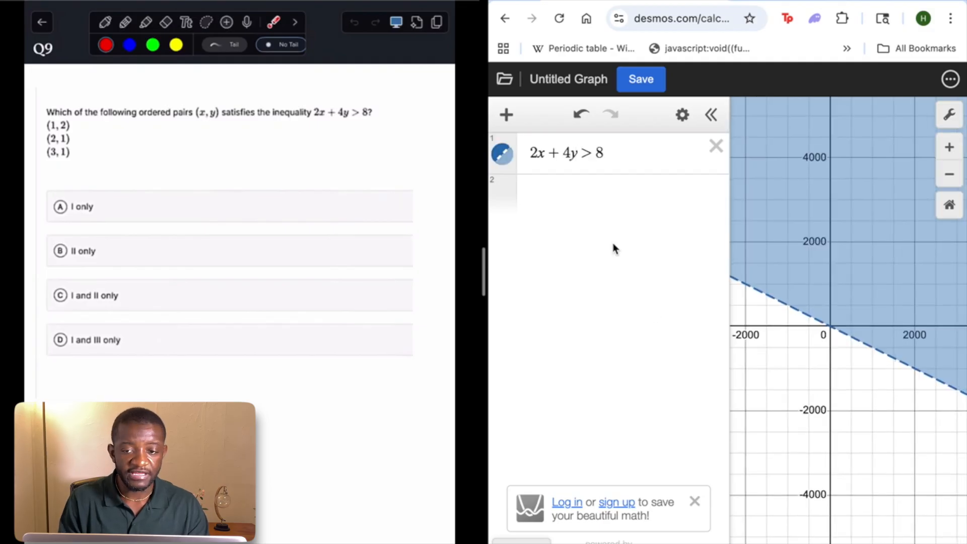
{"action": "left_click", "coordinate": [557, 192]}
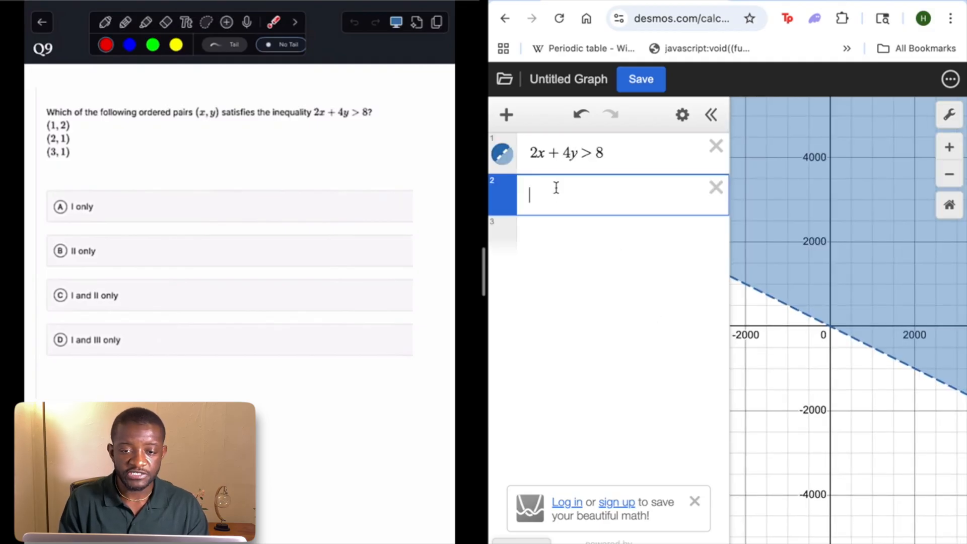
{"action": "type", "text": "(1,2"}
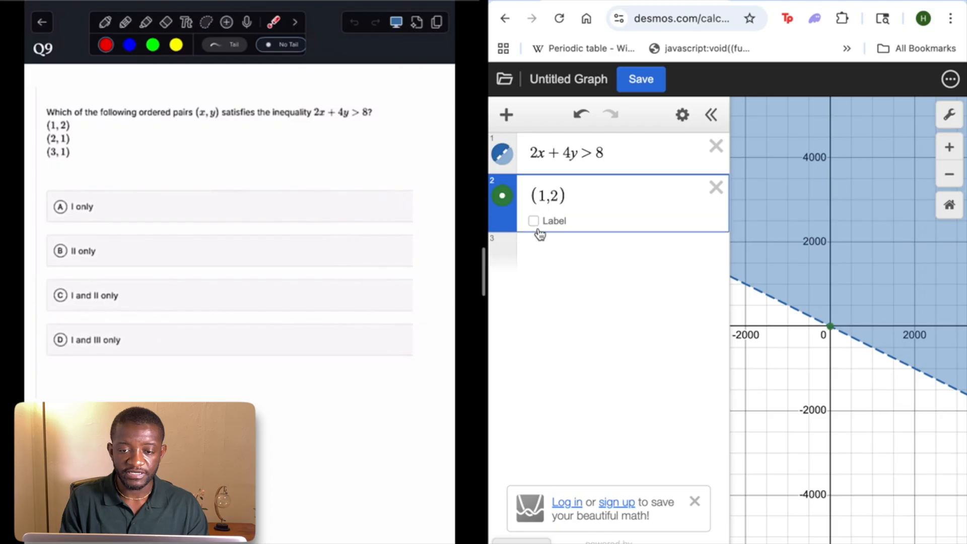
Plot the points (2, 1) and (3, 1) and turn on labels for all three points
{"action": "left_click", "coordinate": [534, 249]}
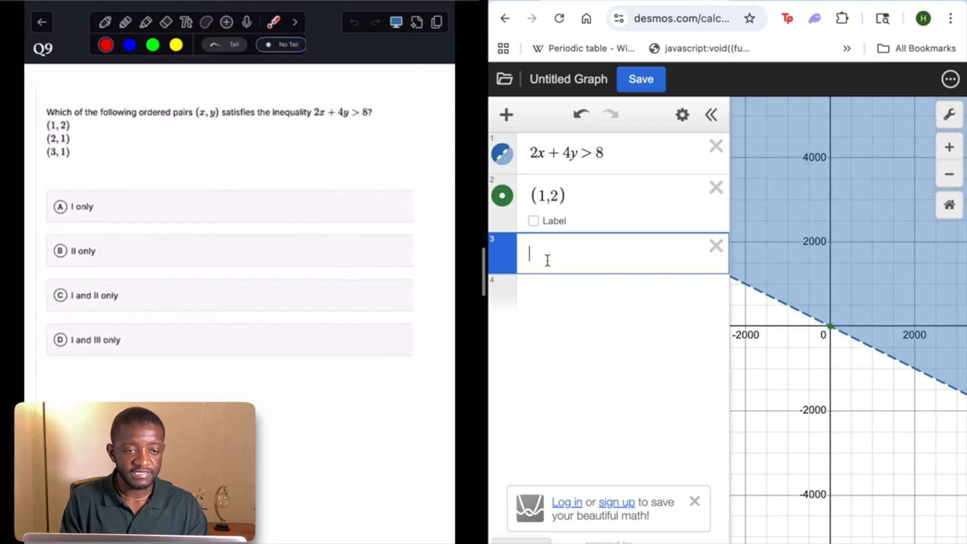
{"action": "type", "text": "(2,1"}
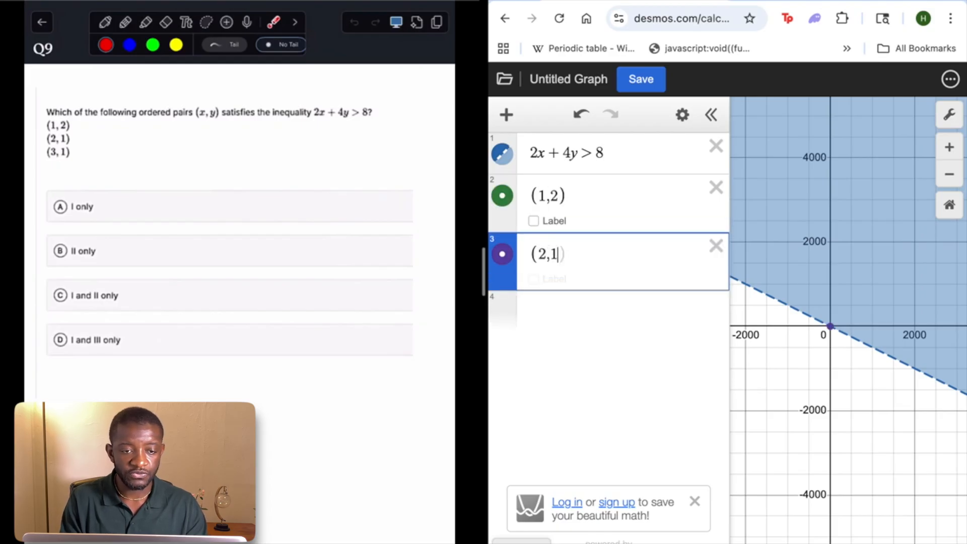
{"action": "left_click", "coordinate": [534, 220]}
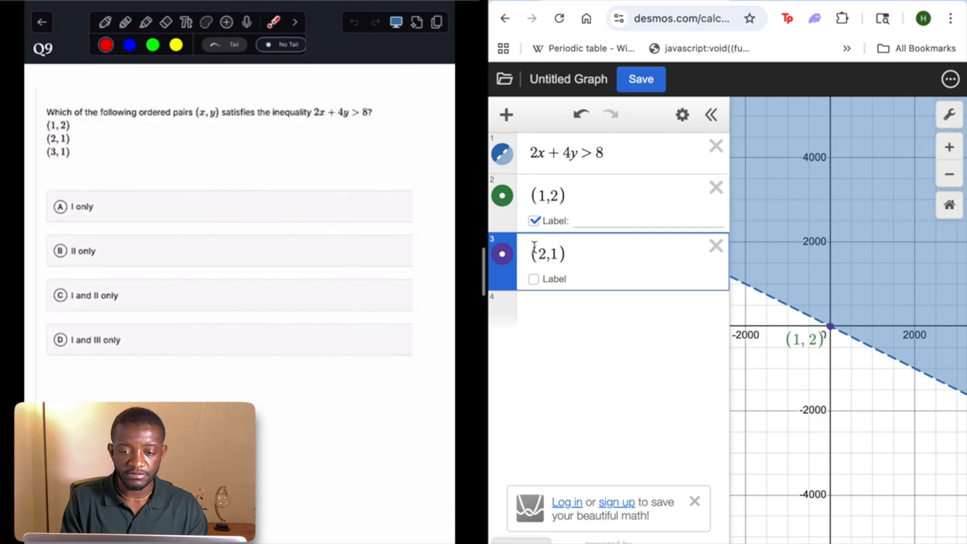
{"action": "left_click", "coordinate": [534, 278]}
{"action": "left_click", "coordinate": [535, 306]}
{"action": "type", "text": "(3"}
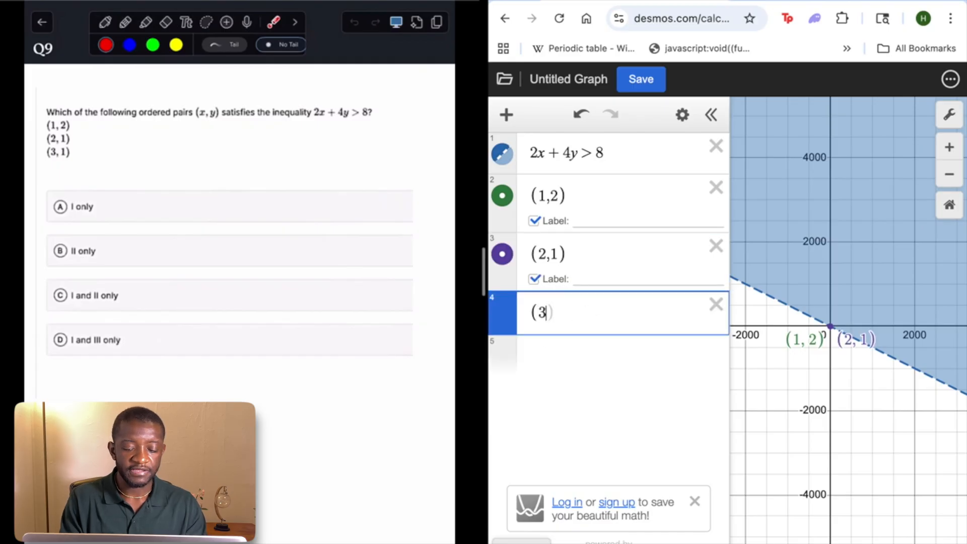
{"action": "type", "text": ",1"}
{"action": "left_click", "coordinate": [534, 337]}
Examine where the three labelled points lie relative to the dashed boundary and shaded region of the inequality
{"action": "scroll", "coordinate": [888, 401], "scroll_direction": "up", "scroll_amount": 3}
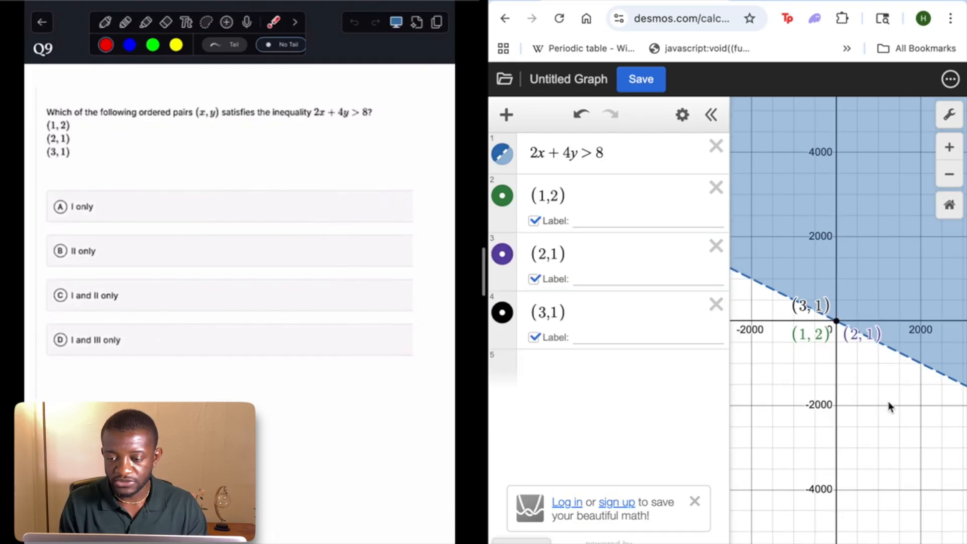
{"action": "left_click_drag", "start_coordinate": [920, 359], "coordinate": [951, 443]}
{"action": "scroll", "coordinate": [915, 267], "scroll_direction": "down", "scroll_amount": 5}
{"action": "scroll", "coordinate": [914, 267], "scroll_direction": "up", "scroll_amount": 8}
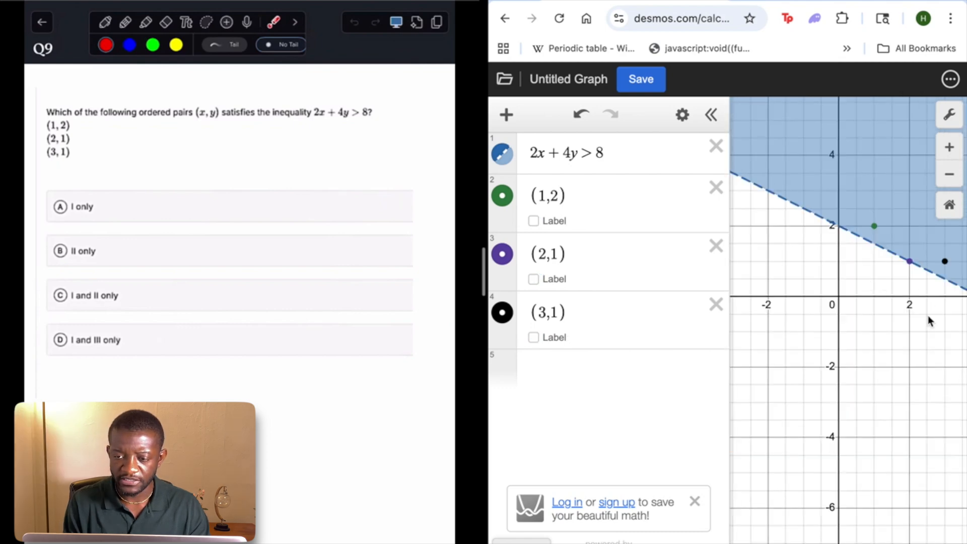
{"action": "left_click_drag", "start_coordinate": [927, 315], "coordinate": [842, 351]}
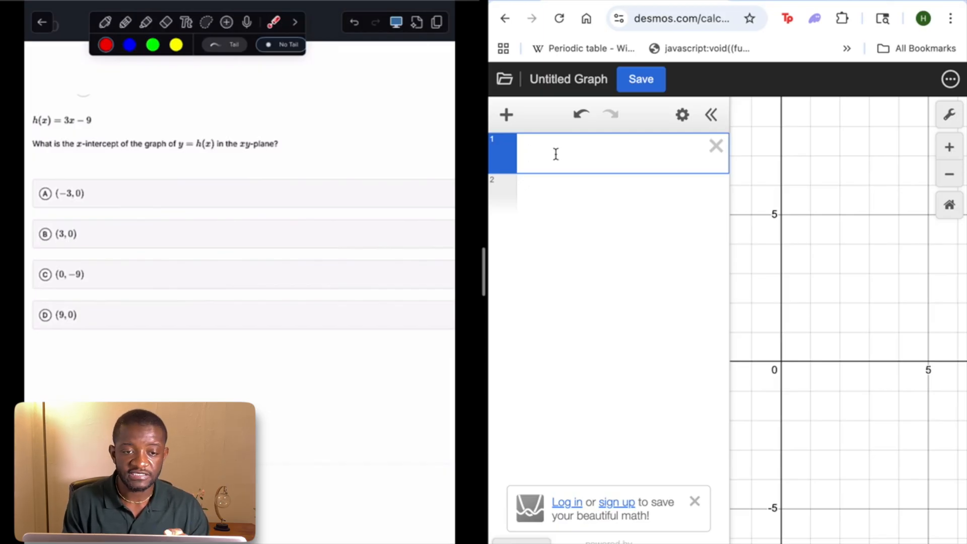
Enter the linear function h(x) = 3x − 9 in the first expression
{"action": "type", "text": "h"}
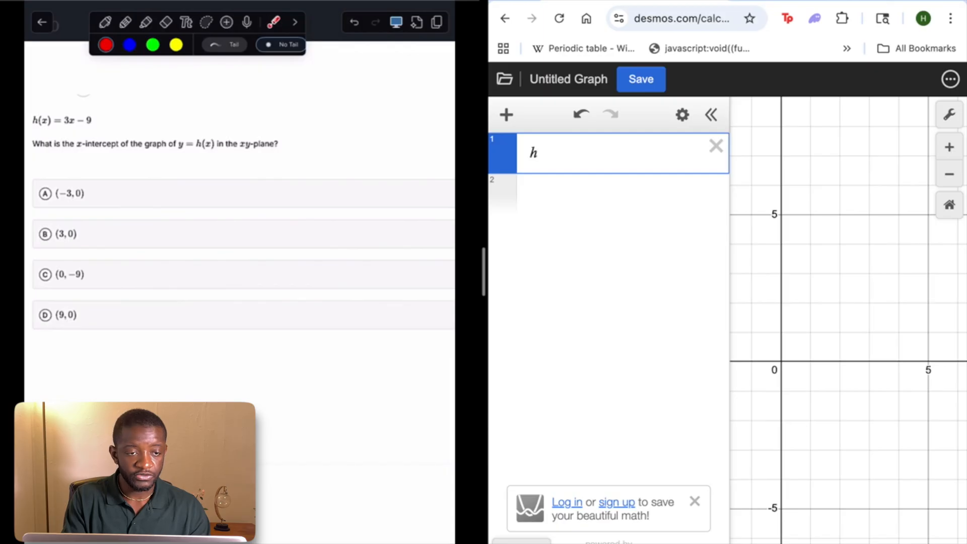
{"action": "type", "text": "(x)="}
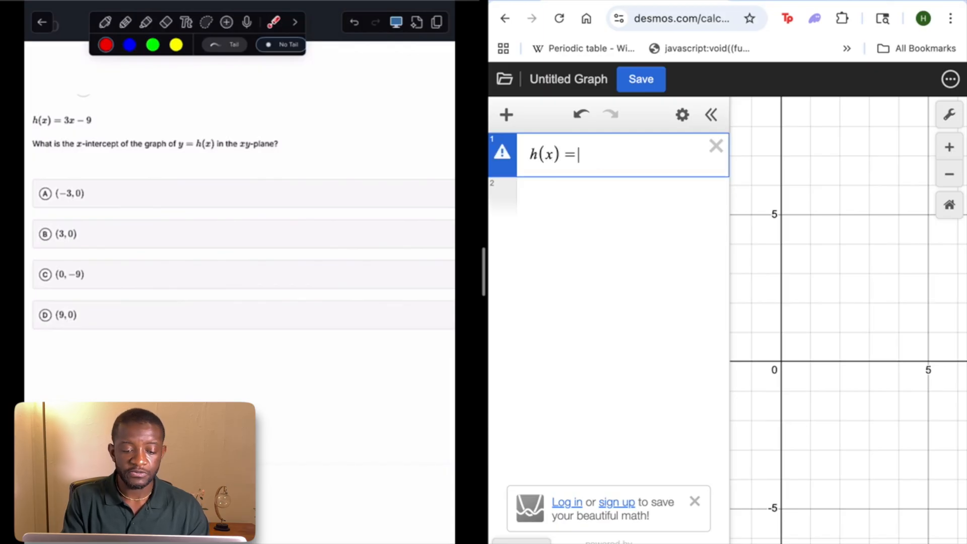
{"action": "type", "text": "3"}
{"action": "type", "text": "x-9"}
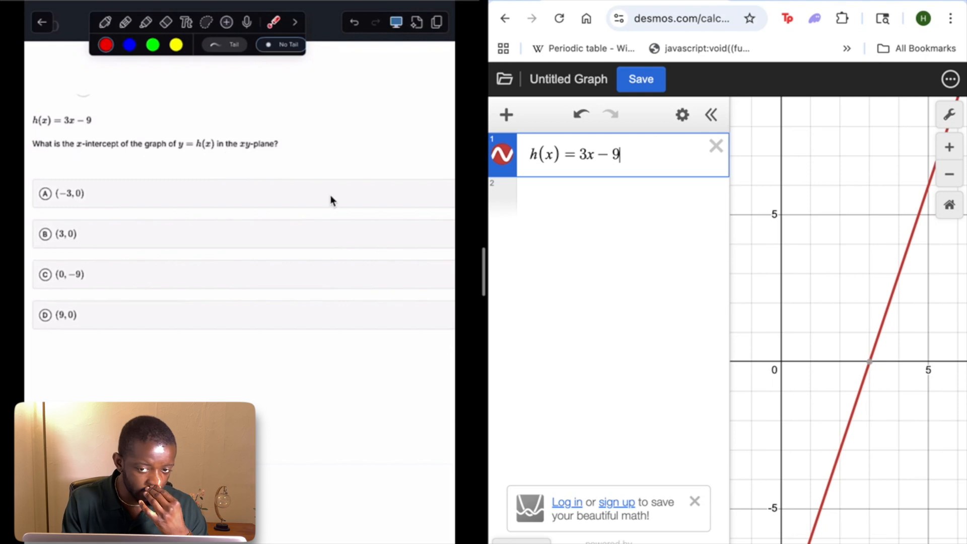
Show the coordinates of the line's x-intercept and y-intercept on the graph
{"action": "left_click", "coordinate": [870, 362]}
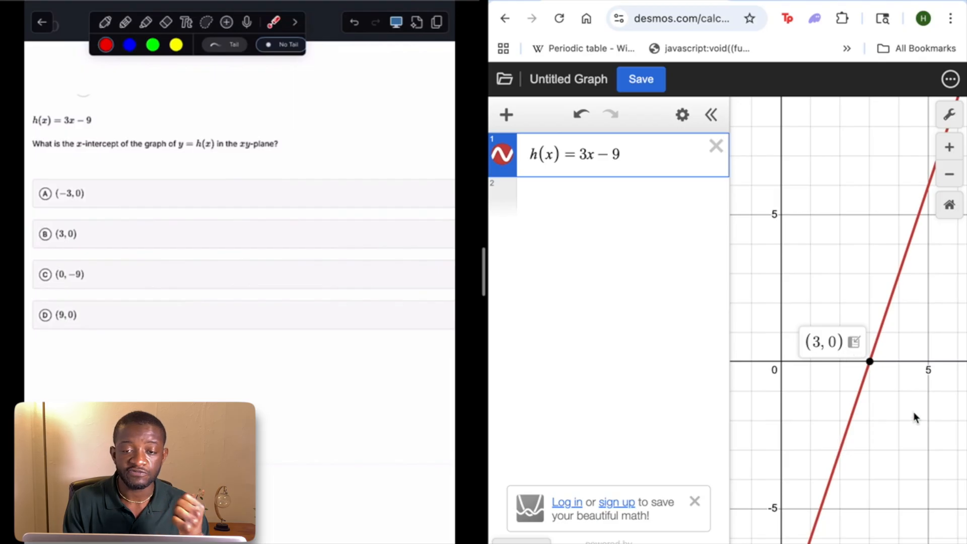
{"action": "left_click_drag", "start_coordinate": [833, 300], "coordinate": [872, 114]}
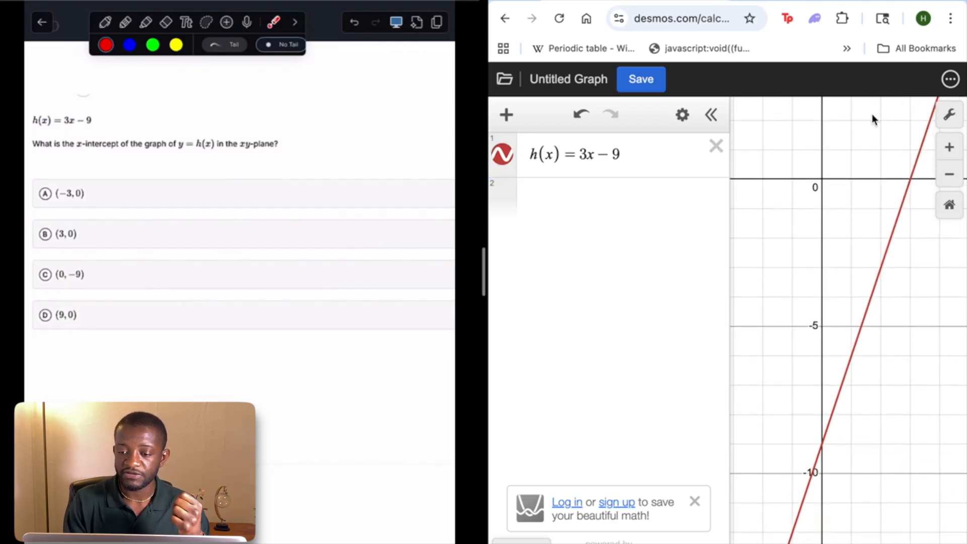
{"action": "left_click", "coordinate": [823, 445]}
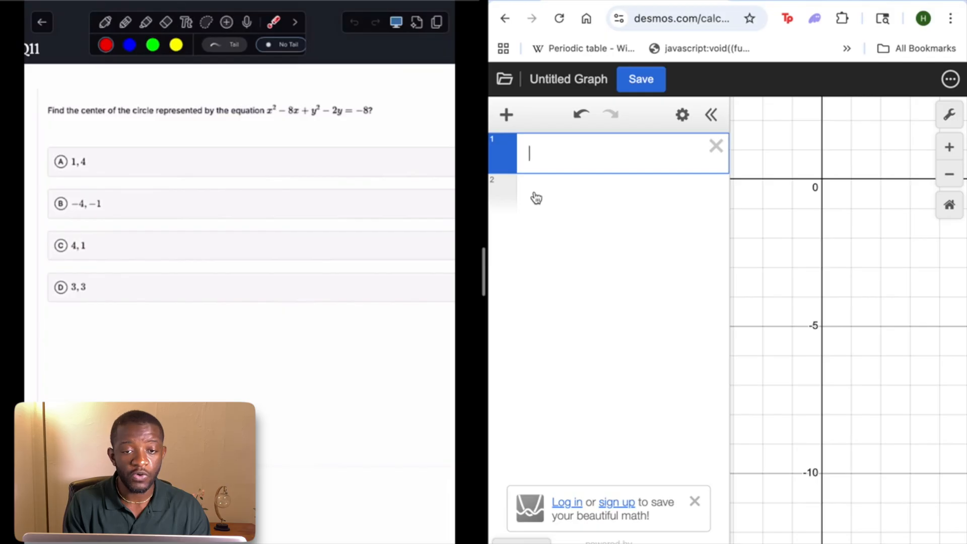
Enter the Q11 circle equation x^2 − 8x + y^2 − 2y = −8 in the first expression
{"action": "type", "text": "x"}
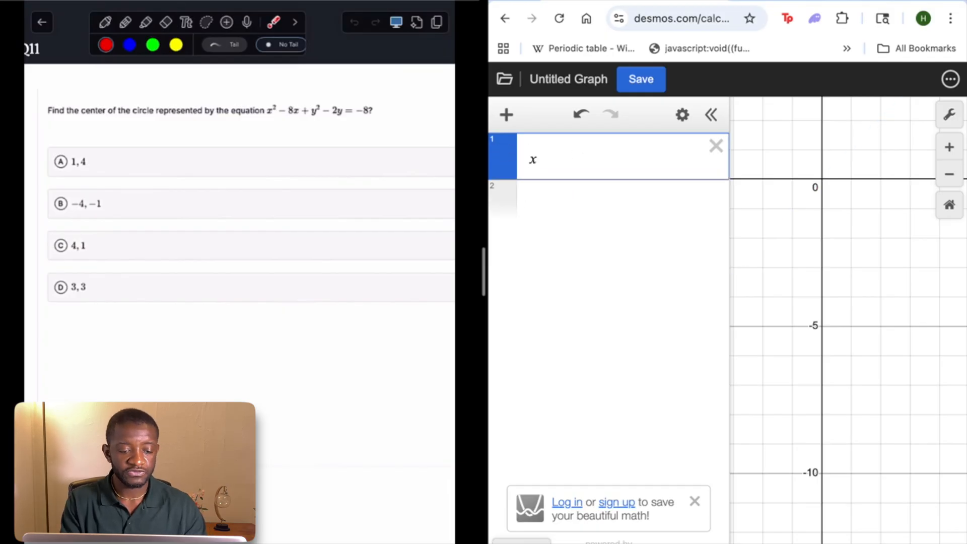
{"action": "type", "text": "^2-8x"}
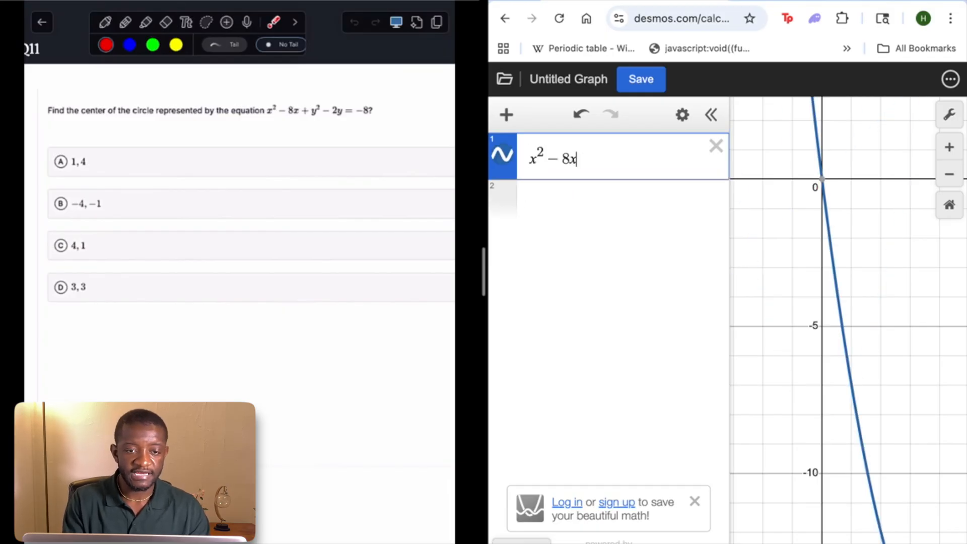
{"action": "type", "text": "+y^2"}
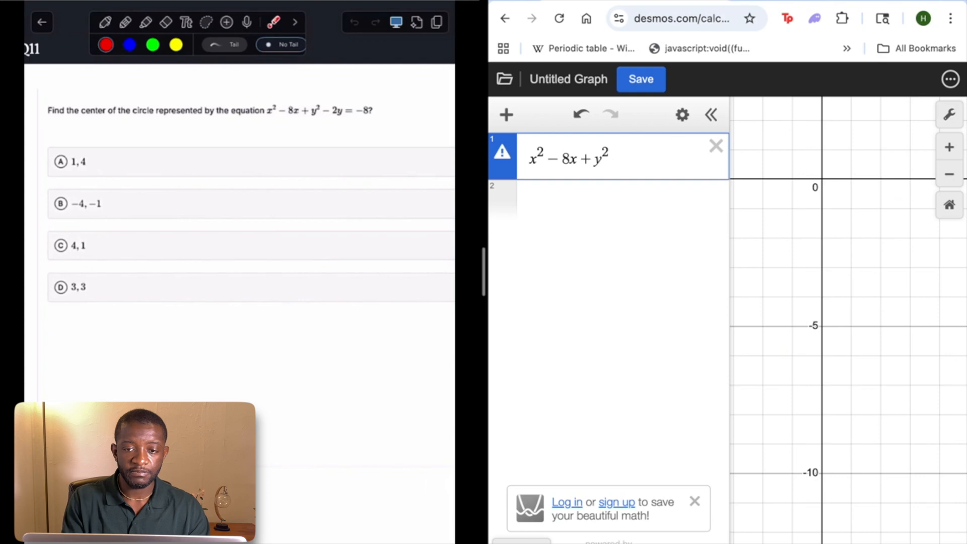
{"action": "type", "text": "-2y="}
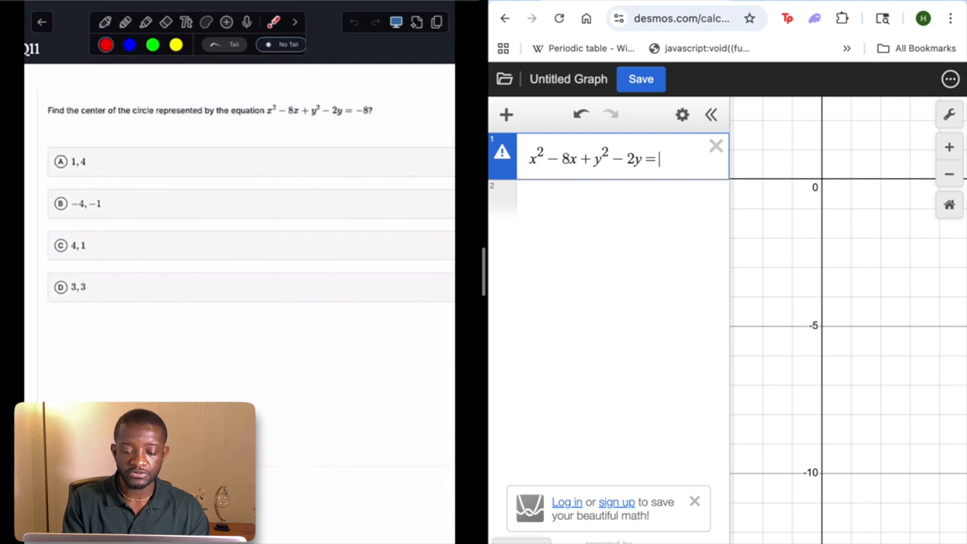
{"action": "type", "text": "8"}
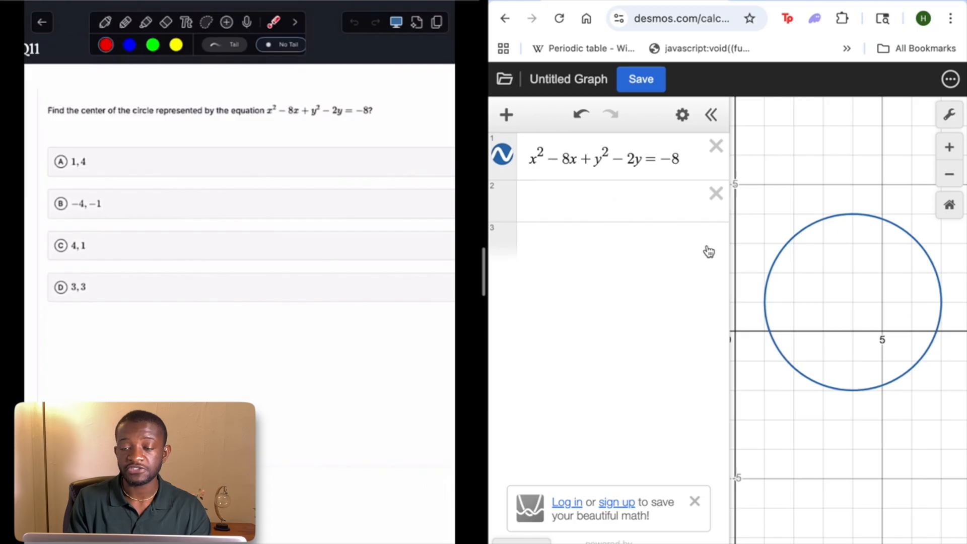
{"action": "left_click_drag", "start_coordinate": [812, 421], "coordinate": [851, 429]}
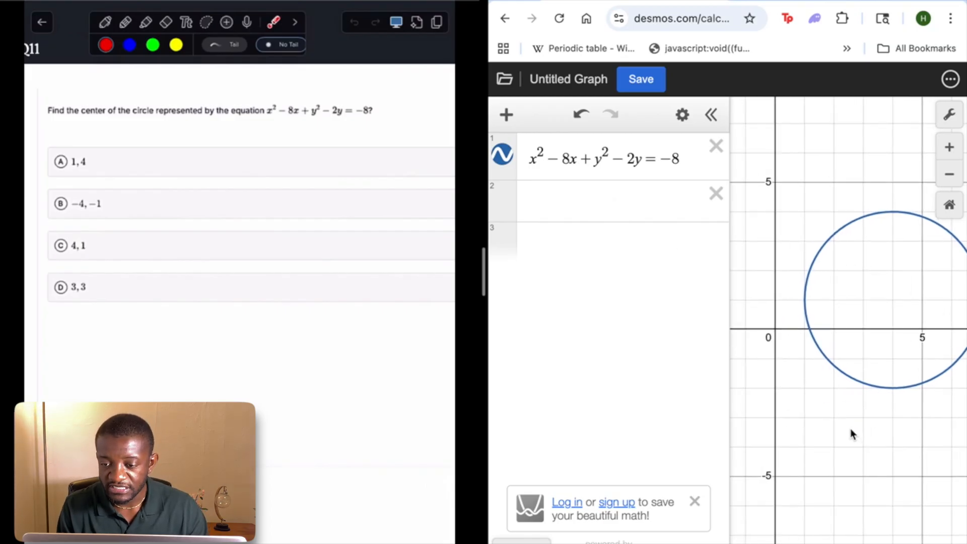
Inspect the coordinates of the circle's lowest and highest points
{"action": "left_click", "coordinate": [893, 388]}
{"action": "left_click", "coordinate": [894, 213]}
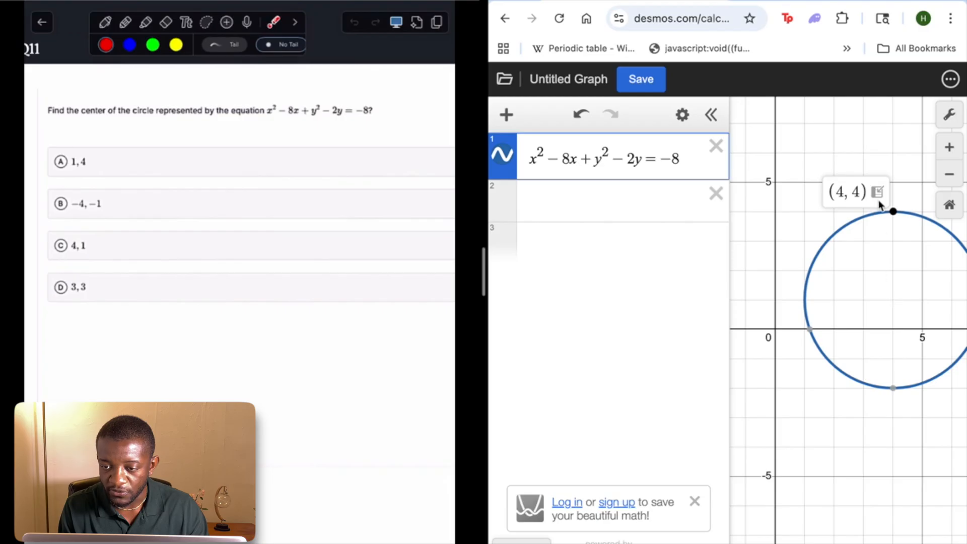
{"action": "mouse_move", "coordinate": [894, 393]}
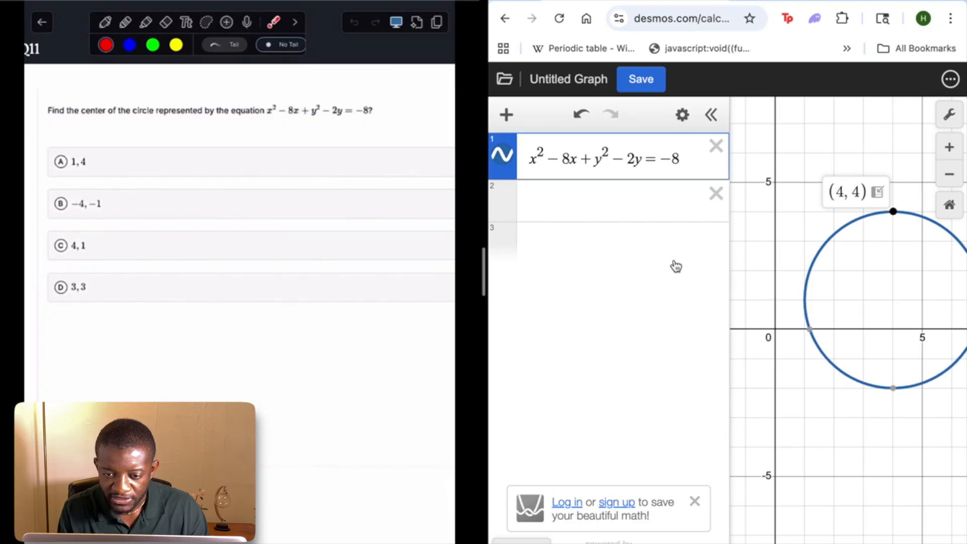
Add the horizontal line y = 1 in the second expression to cross the circle
{"action": "left_click", "coordinate": [604, 201]}
{"action": "type", "text": "y=1"}
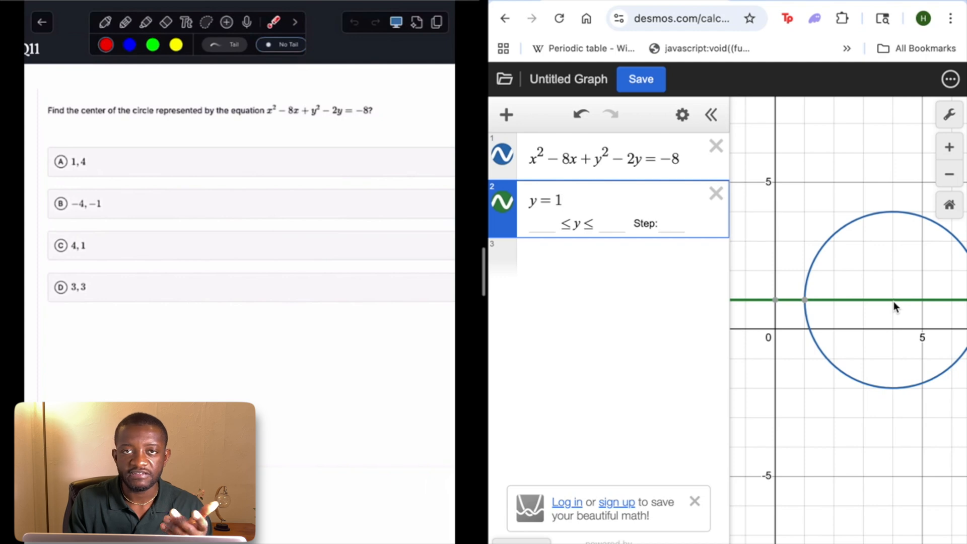
Replace the line y = 1 in the second expression with a midpoint function, opening the parentheses for its first point
{"action": "key", "text": "BackSpace"}
{"action": "key", "text": "BackSpace"}
{"action": "key", "text": "BackSpace"}
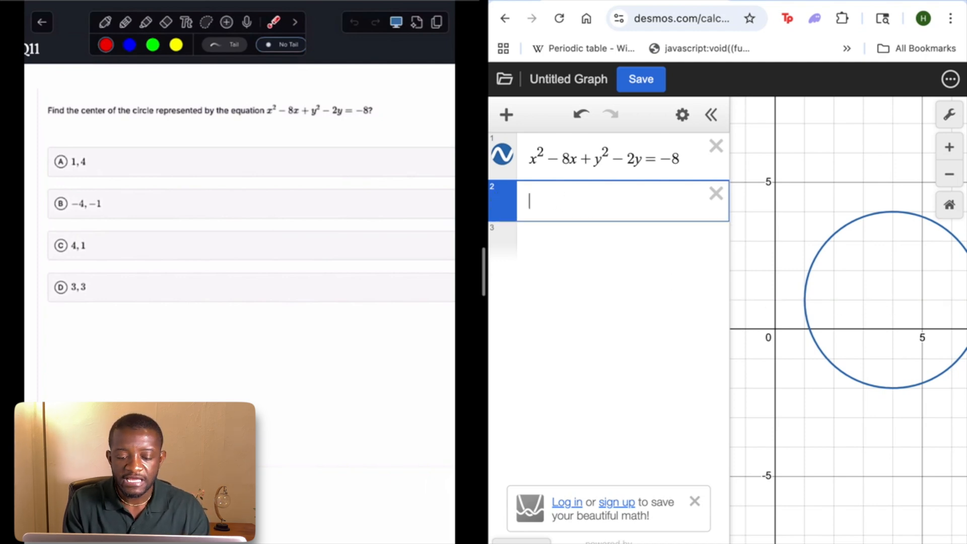
{"action": "type", "text": "midpoi"}
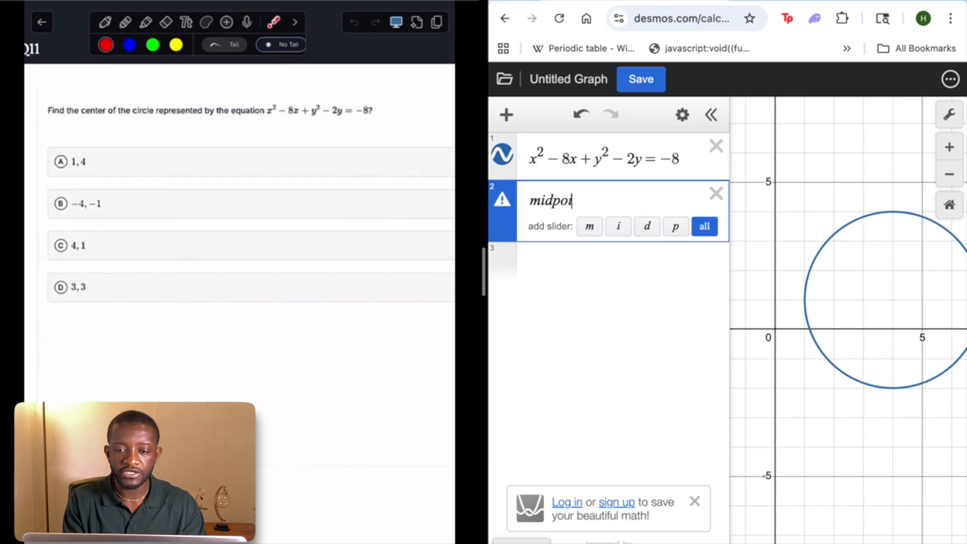
{"action": "type", "text": "nt("}
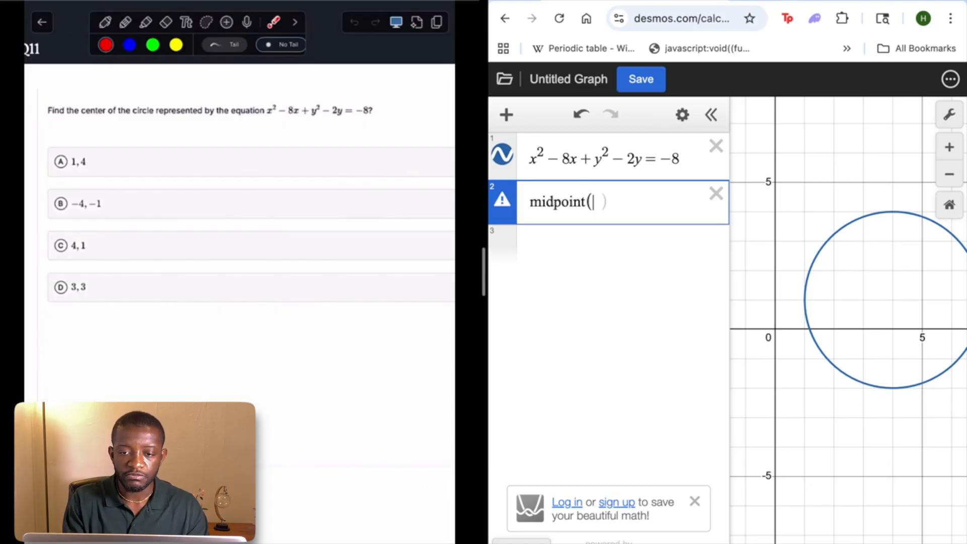
{"action": "type", "text": "("}
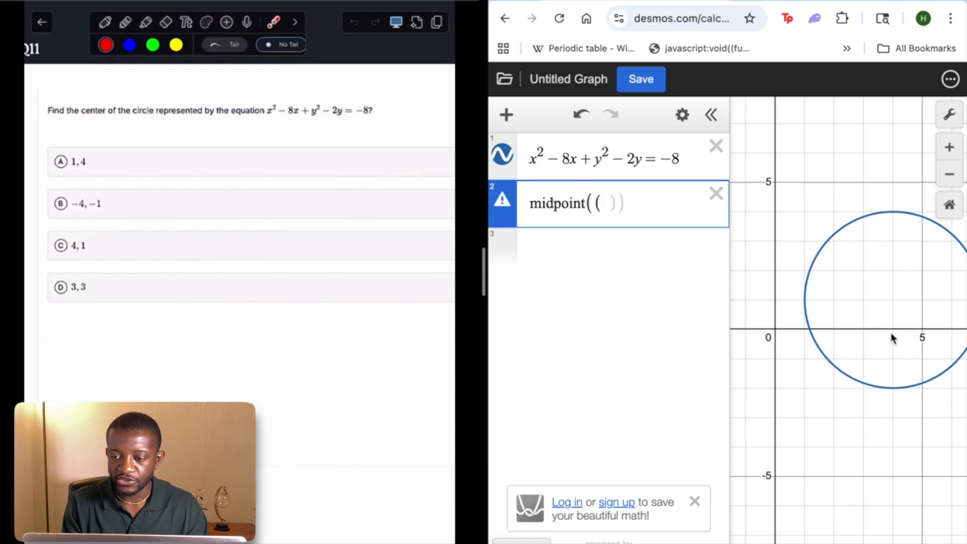
Fill in the midpoint function with the circle's highest point (4,4) and lowest point (4,−2), checking both points on the graph
{"action": "left_click", "coordinate": [894, 392]}
{"action": "mouse_move", "coordinate": [895, 213]}
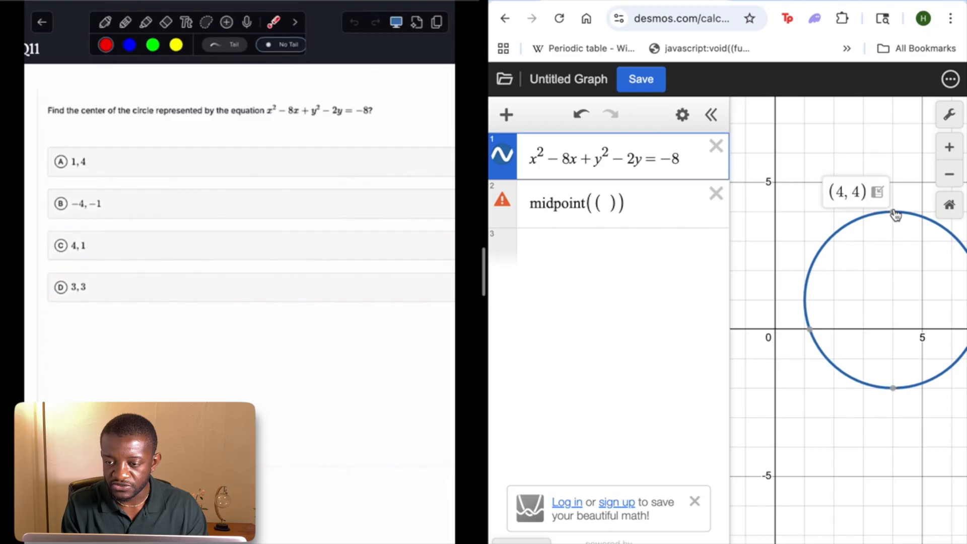
{"action": "left_click", "coordinate": [612, 205]}
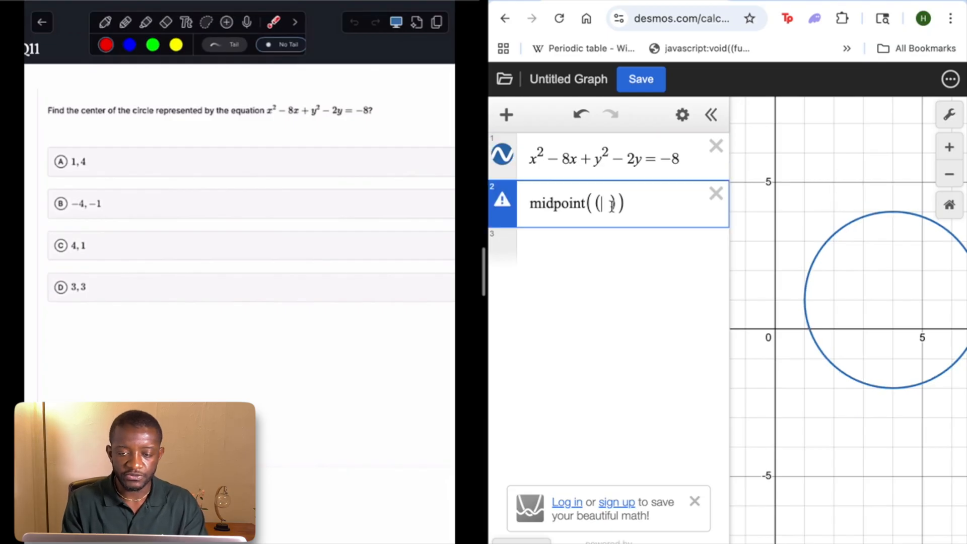
{"action": "type", "text": "4,4),("}
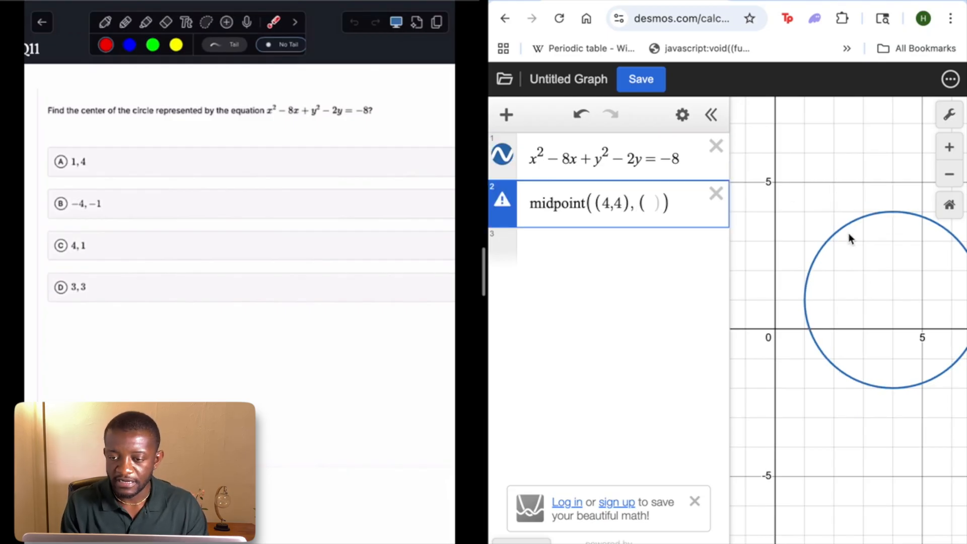
{"action": "left_click", "coordinate": [893, 390]}
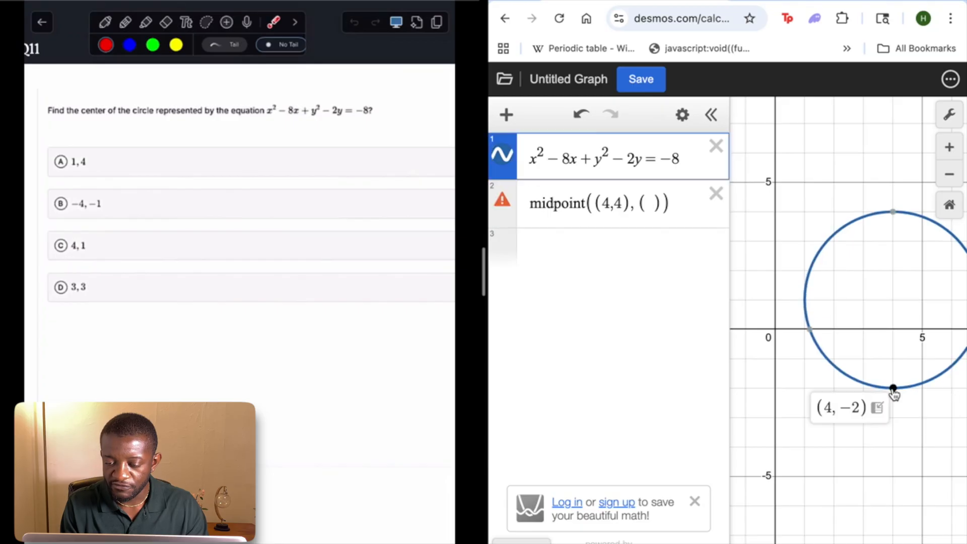
{"action": "left_click", "coordinate": [655, 203]}
{"action": "type", "text": "4"}
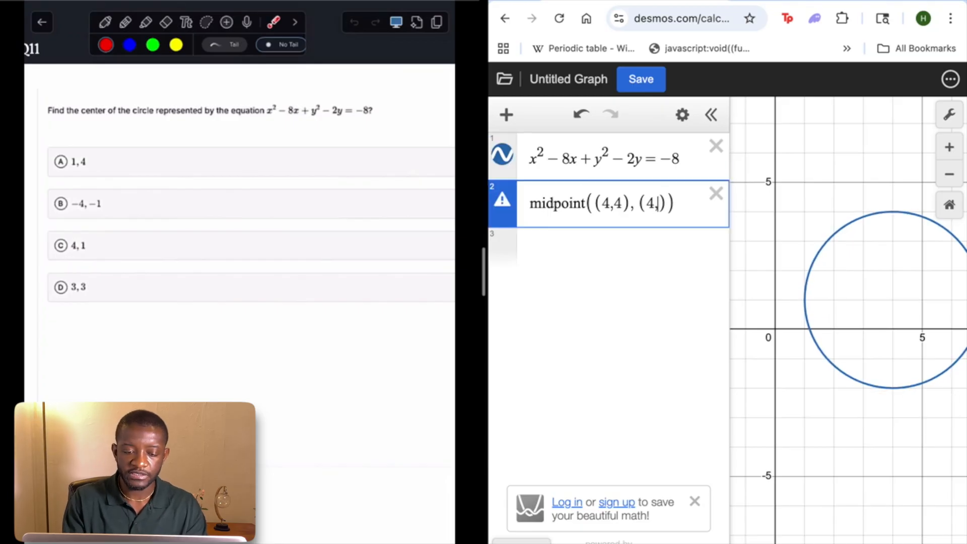
{"action": "type", "text": ",-2"}
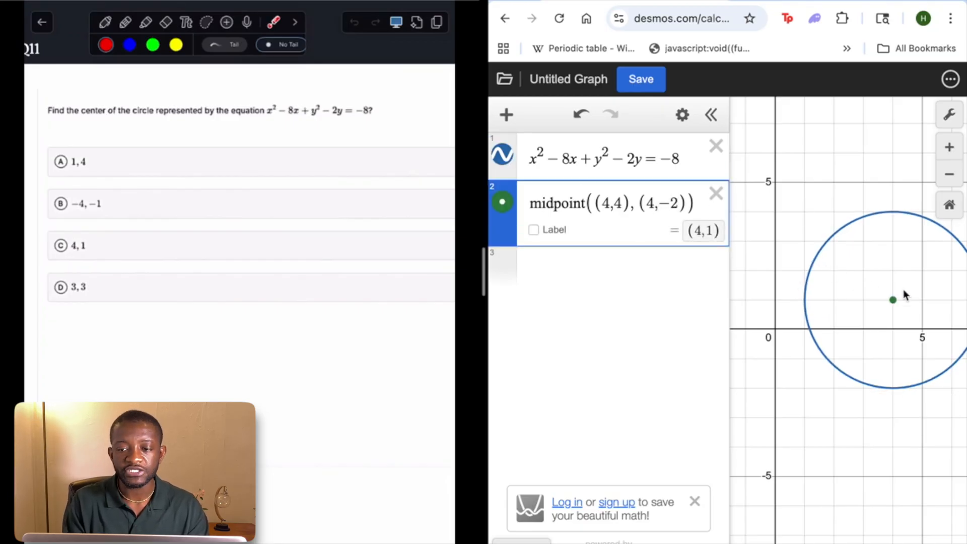